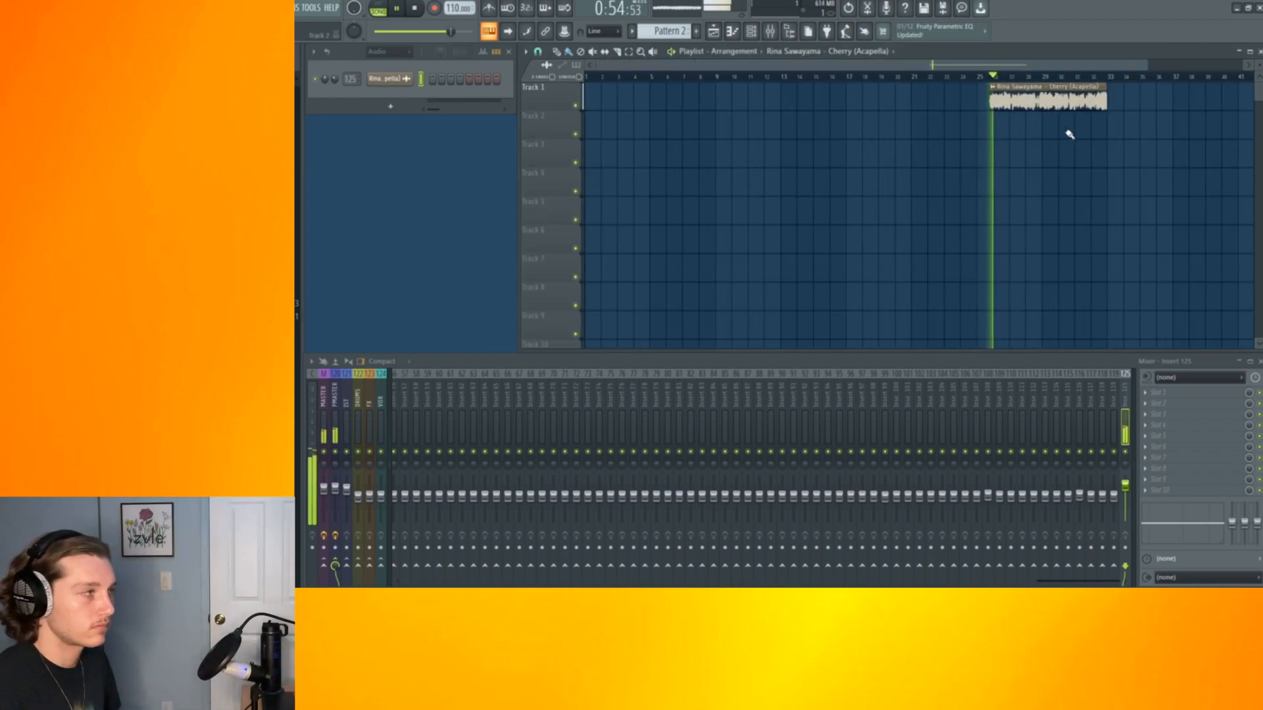
Move the Cherry acapella clip to the start of the playlist
scroll(1063, 133, up, 6)
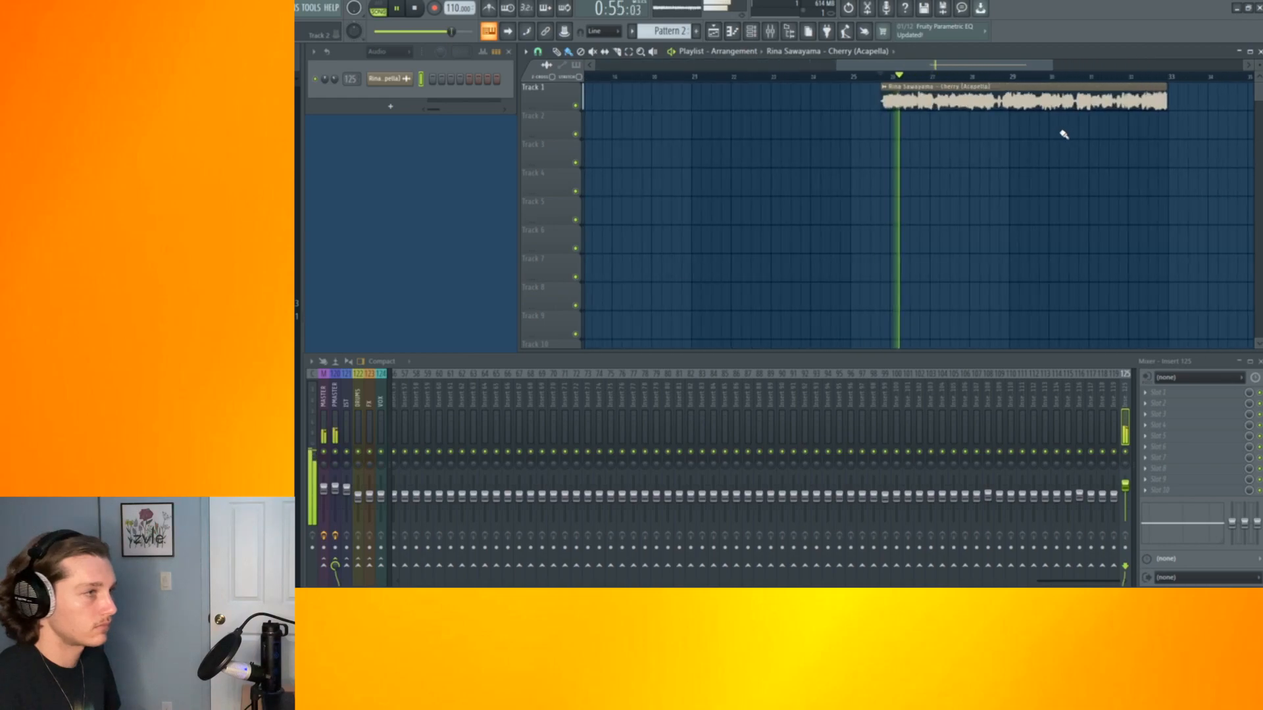
scroll(678, 105, down, 3)
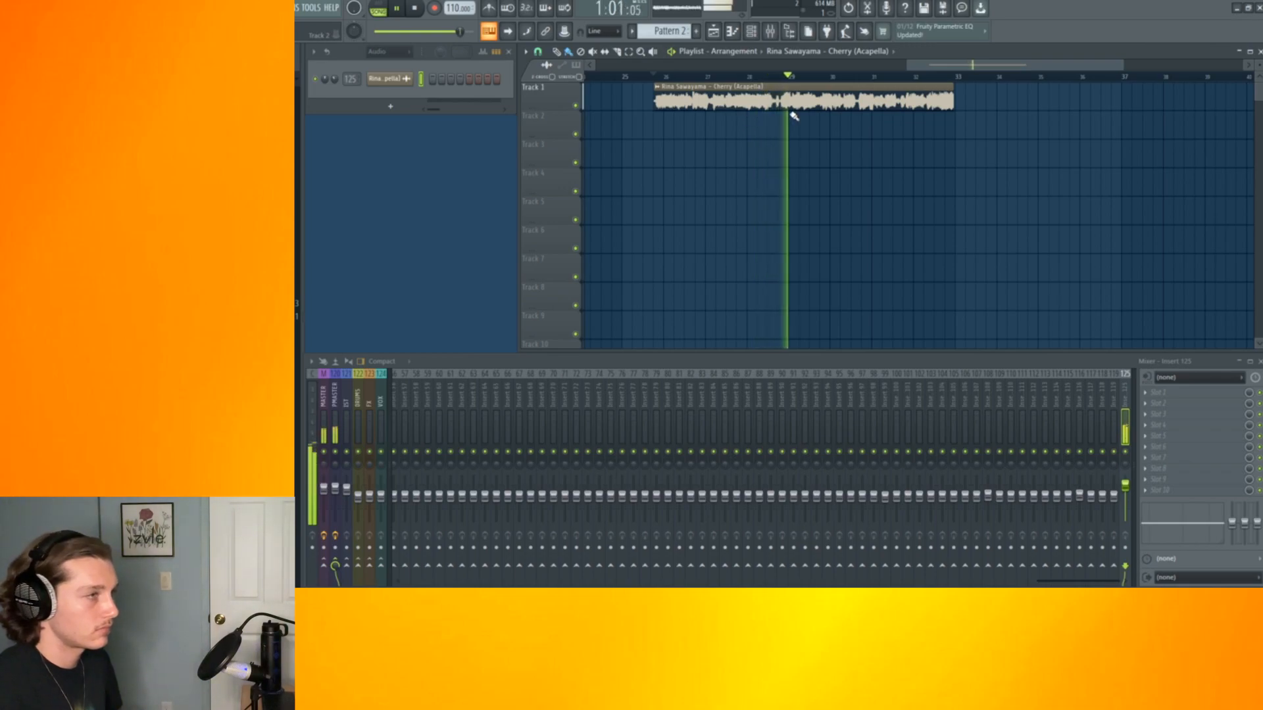
scroll(836, 105, down, 3)
scroll(836, 105, down, 1)
drag(940, 105, 872, 104)
drag(872, 104, 593, 104)
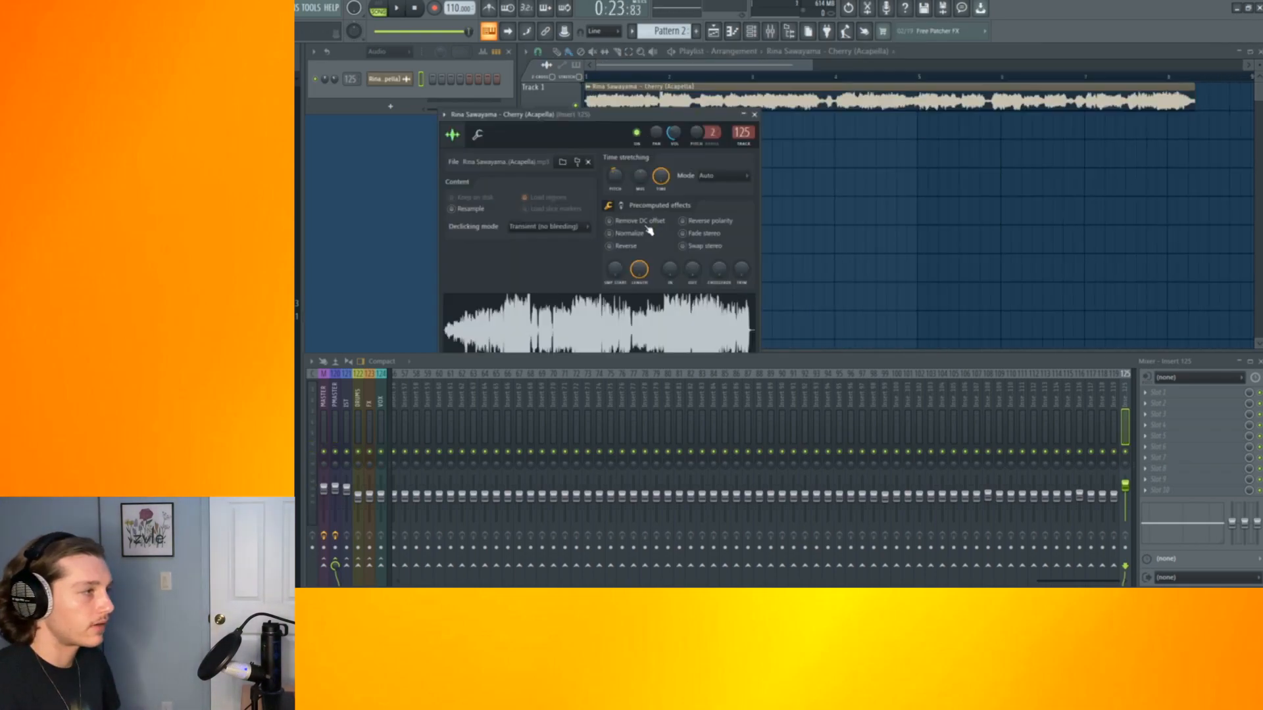
Set the acapella's declicking mode to Crossfade (blending) and close its sample settings
click(540, 227)
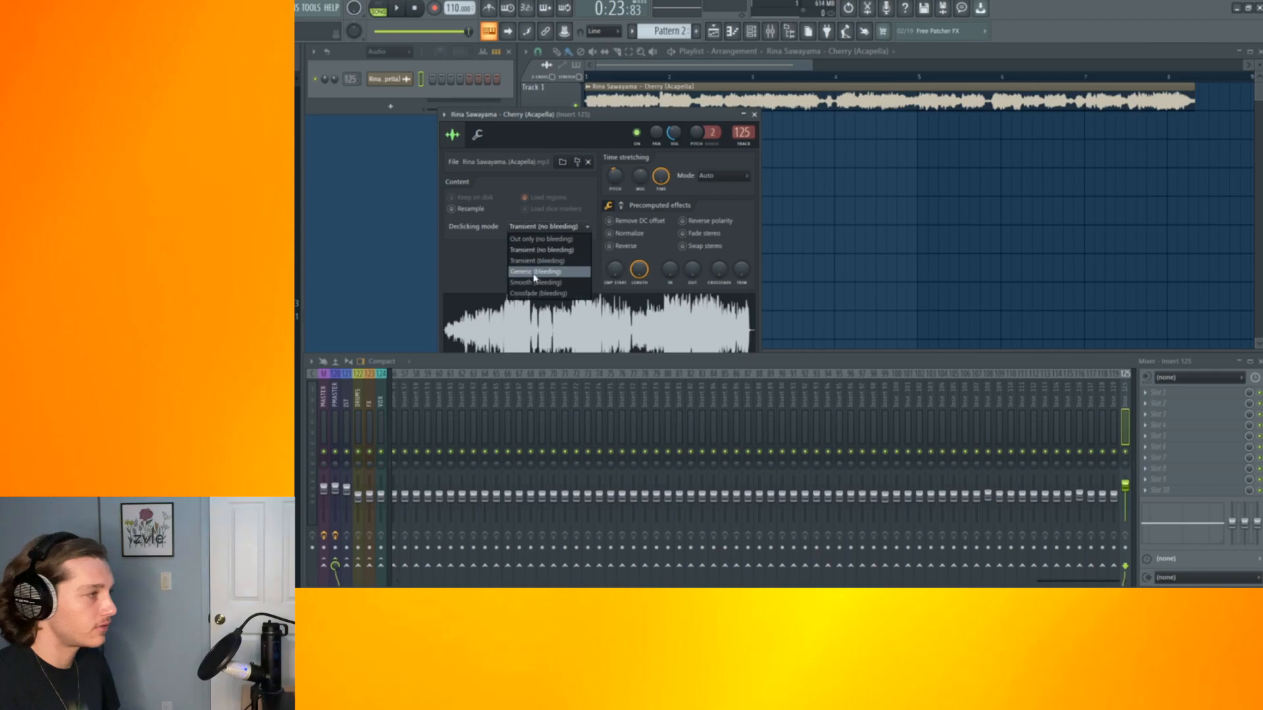
click(547, 286)
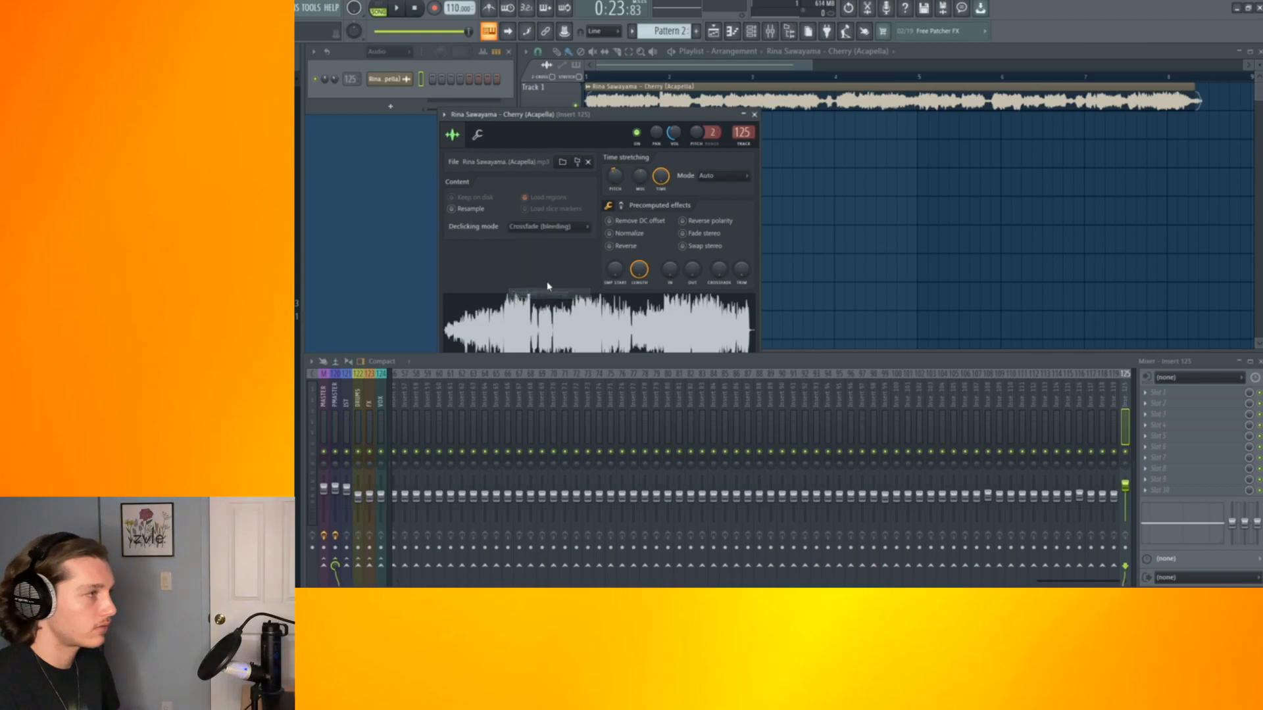
click(754, 115)
Select the first eight bars and create an automation clip for the Fruity Filter's cutoff frequency
scroll(596, 80, up, 4)
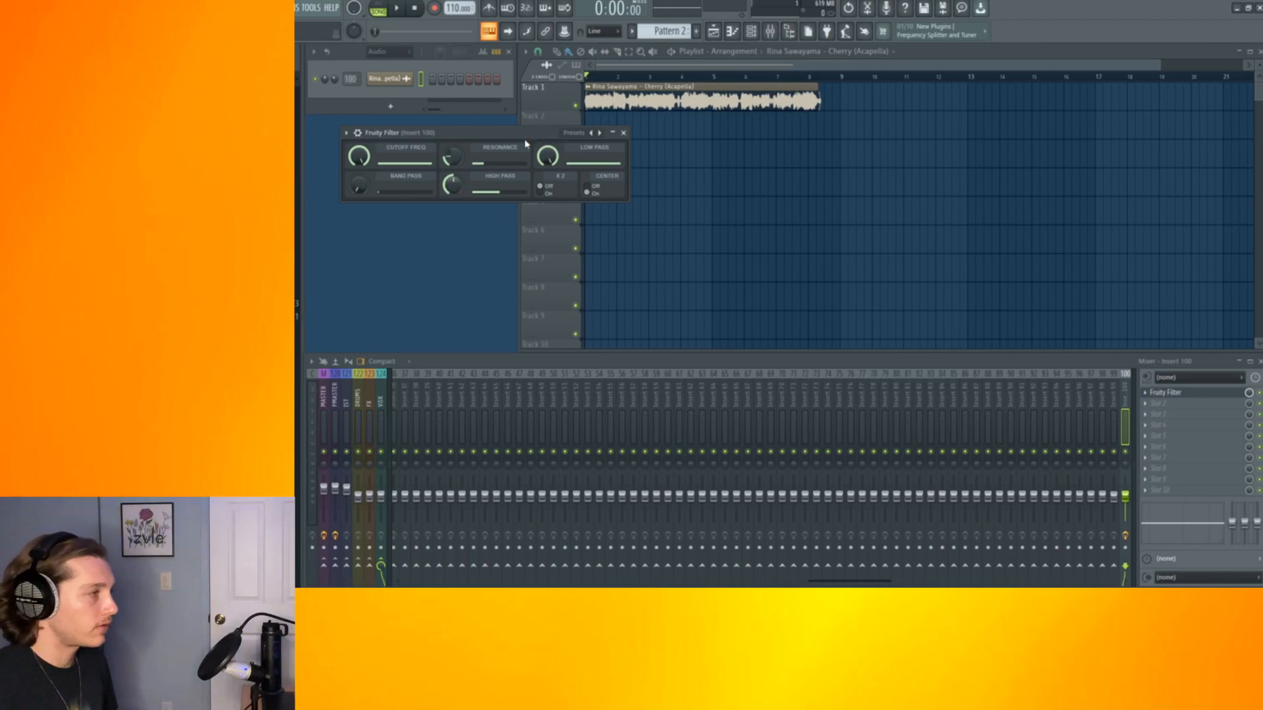
drag(525, 137, 524, 156)
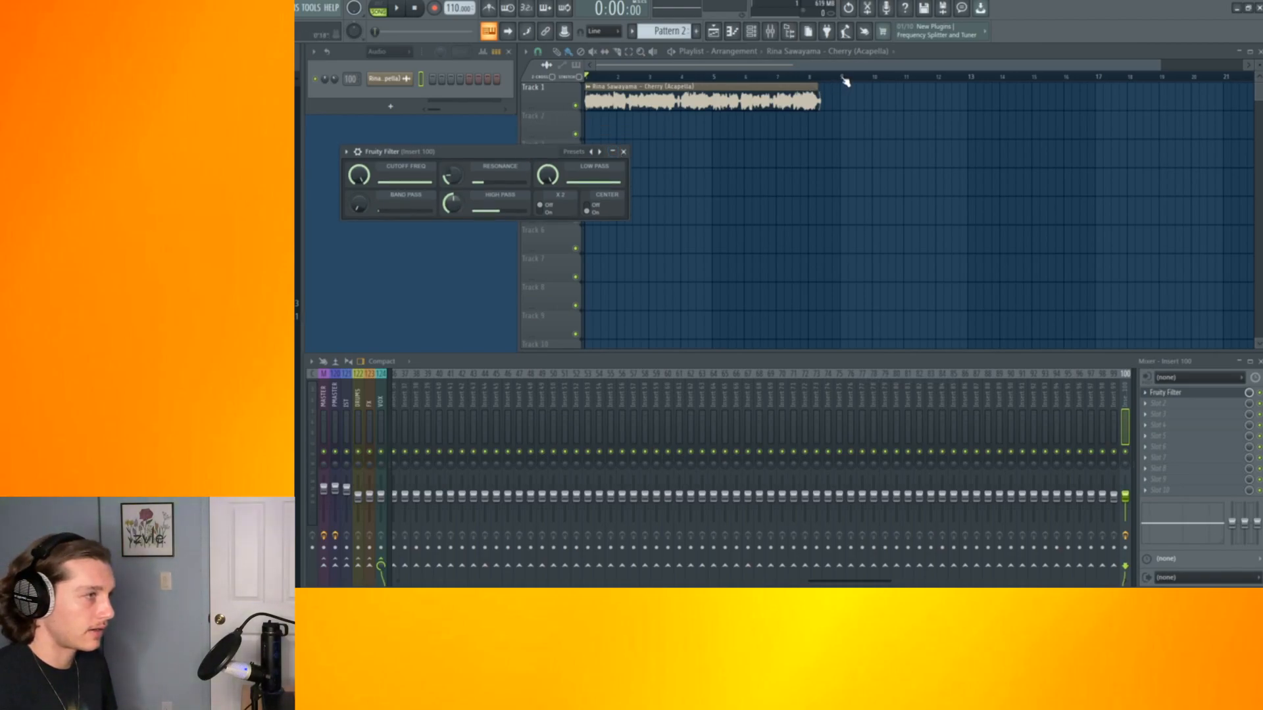
drag(845, 79, 641, 86)
click(487, 164)
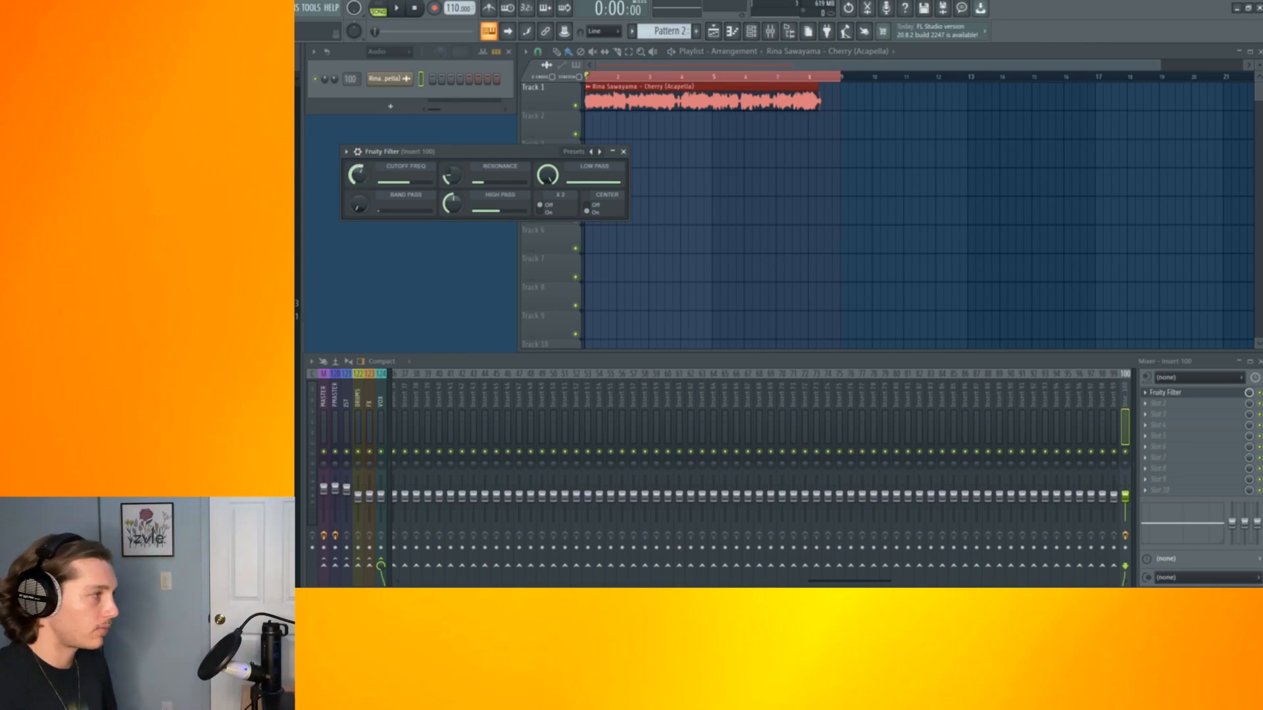
click(317, 10)
mouse_move(359, 149)
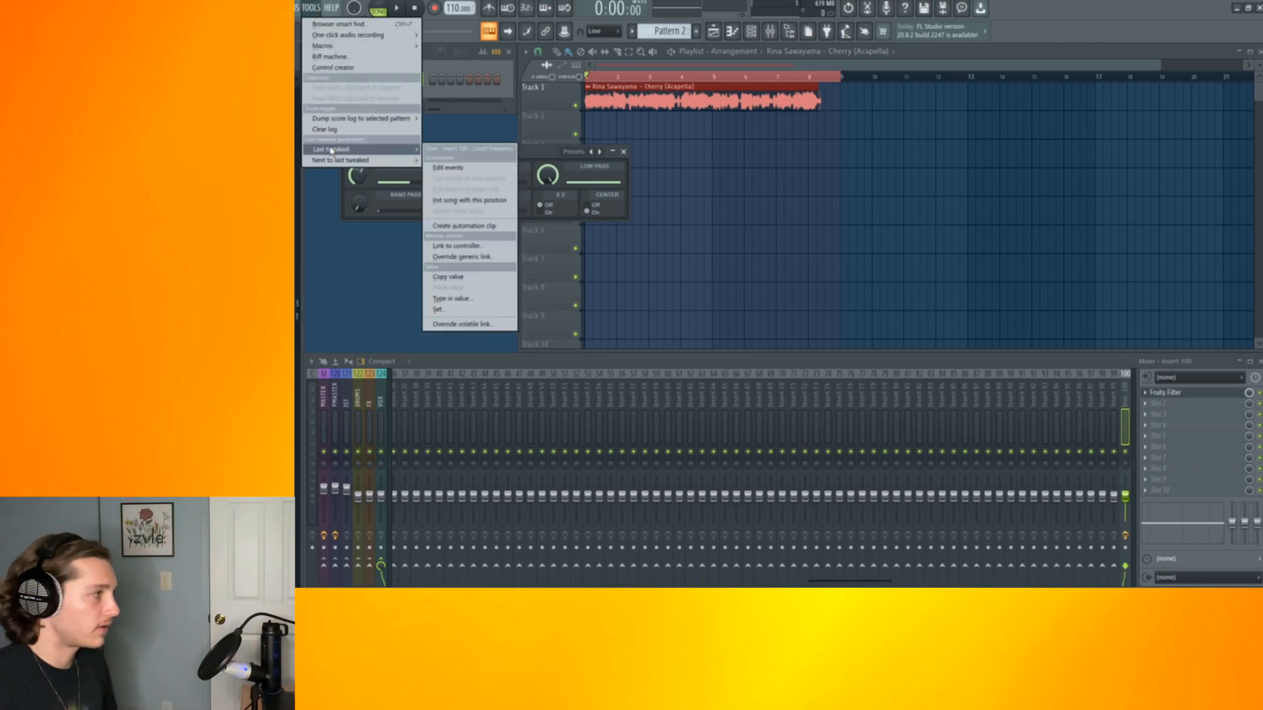
click(443, 227)
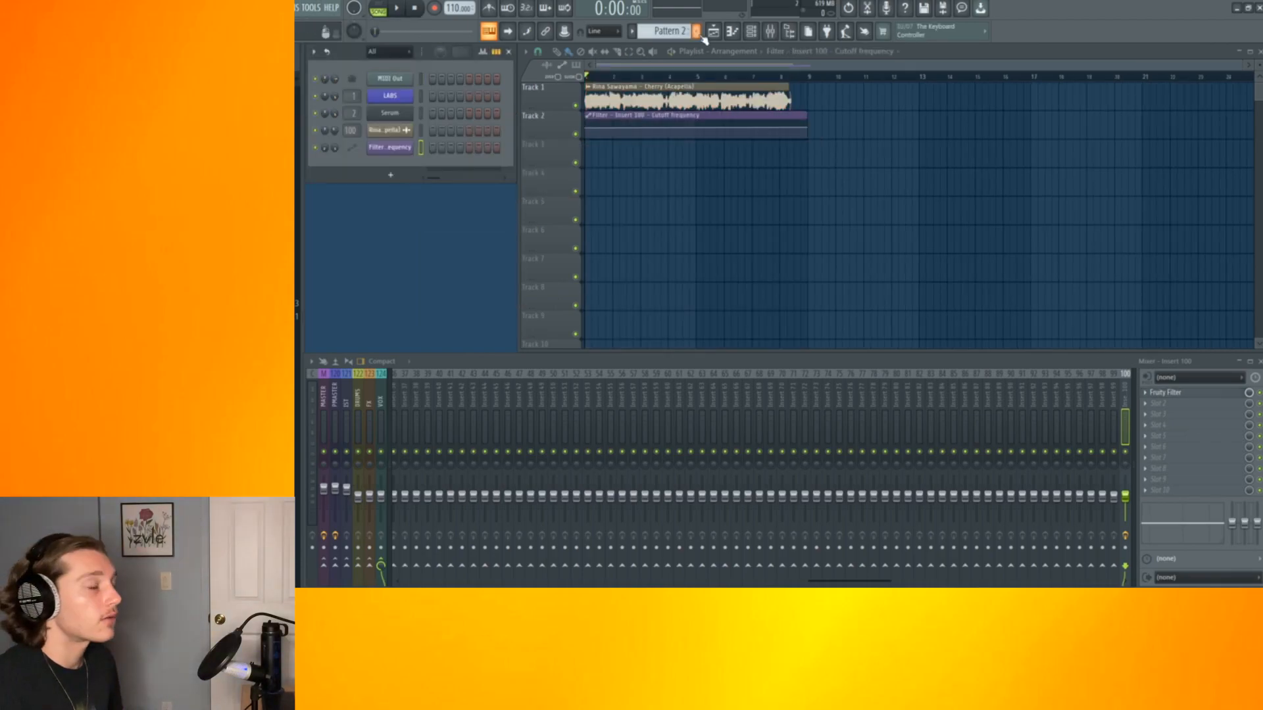
Play back Pattern 1's chords in the LABS piano roll
key(F2)
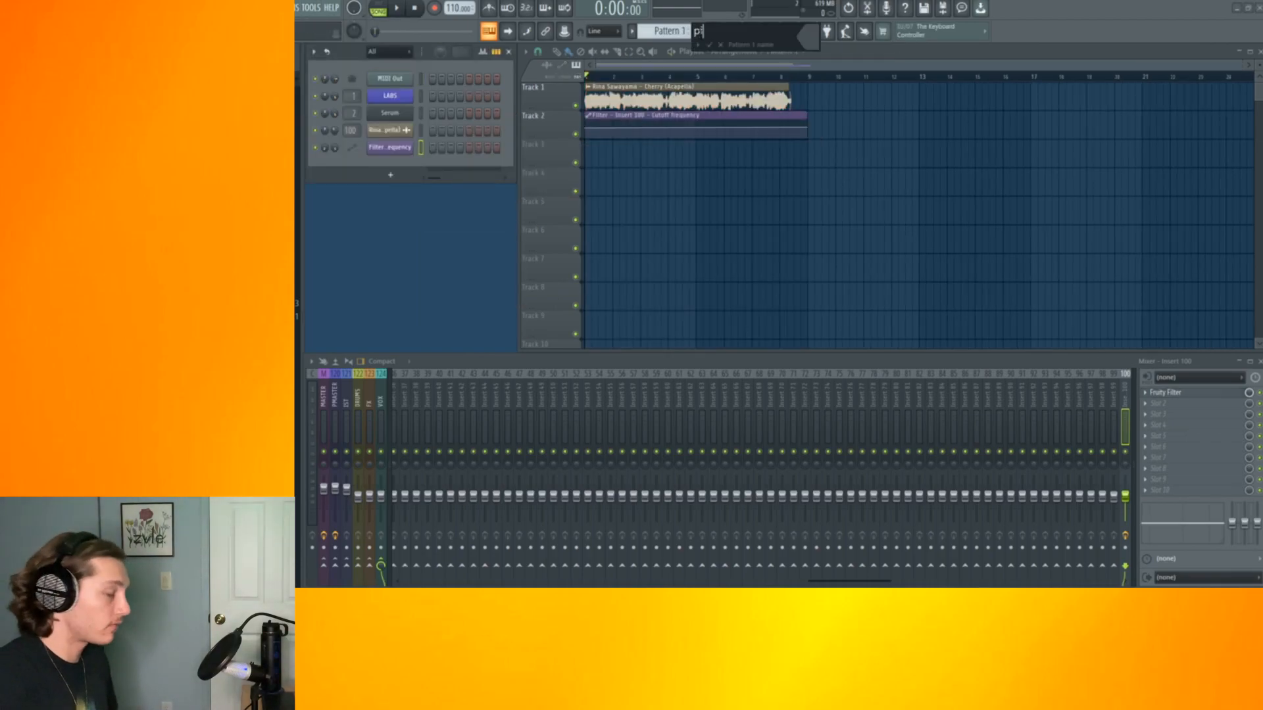
click(397, 8)
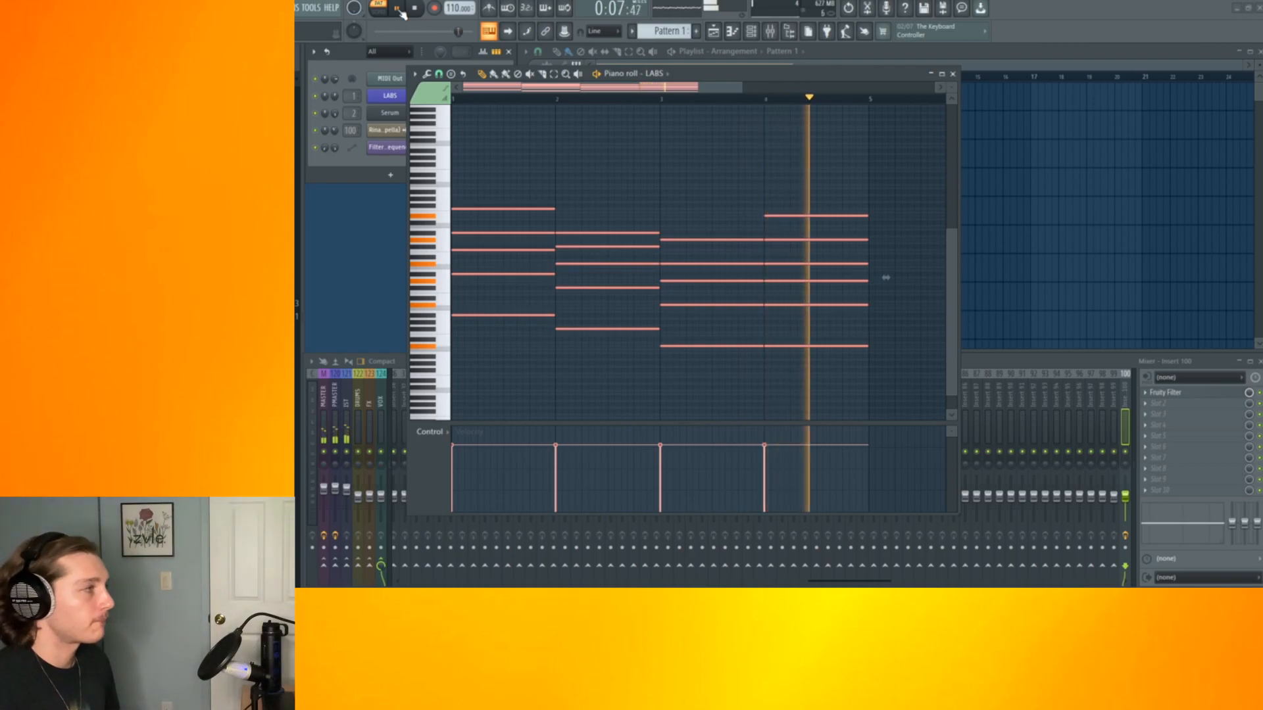
click(398, 9)
key(Escape)
Rename the Serum instrument channel as pad through the channel rack options
right_click(386, 102)
click(539, 107)
right_click(384, 114)
click(535, 135)
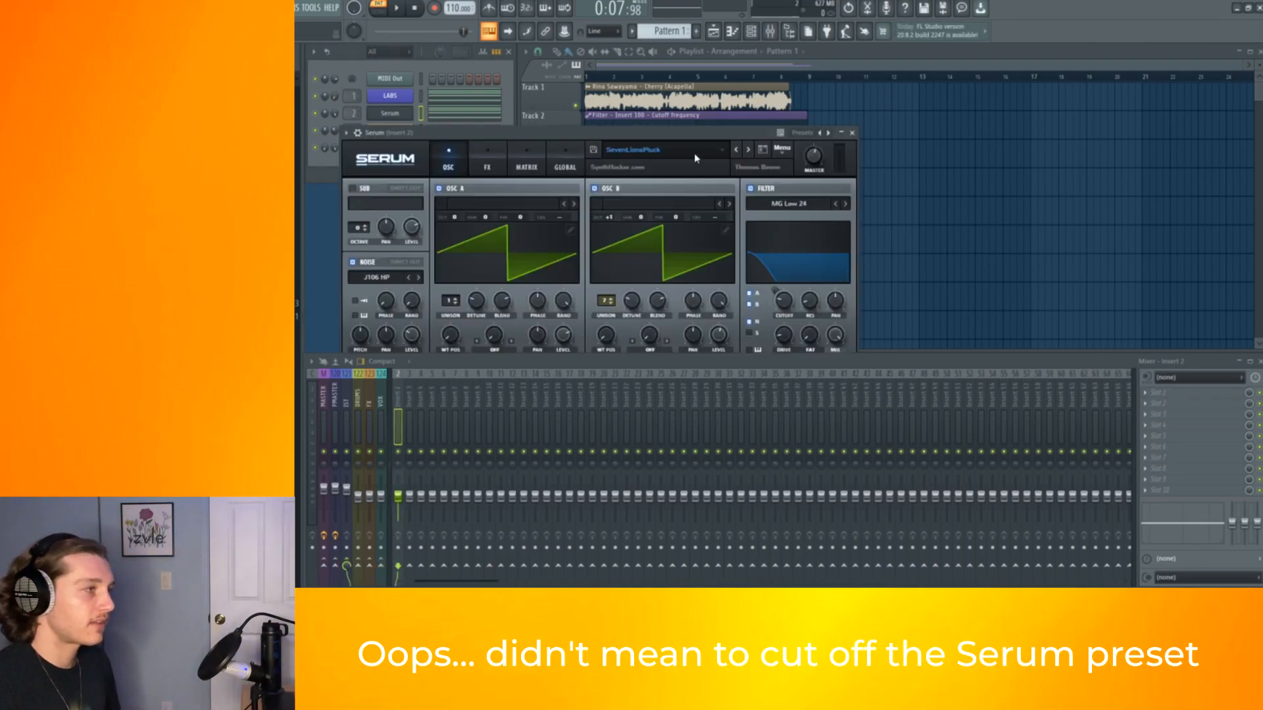
Place pad pattern clips on Track 3 and play the arrangement
click(657, 150)
click(827, 173)
key(space)
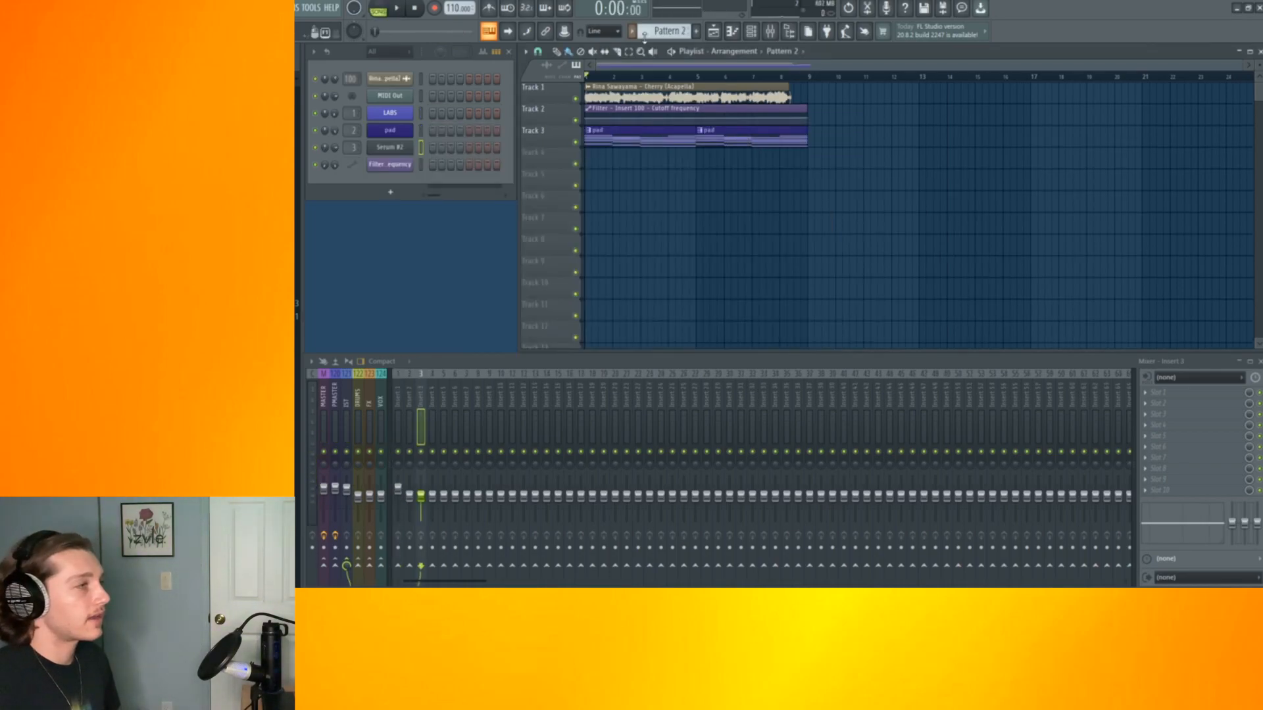
Rename Pattern 2 as pluck
click(699, 35)
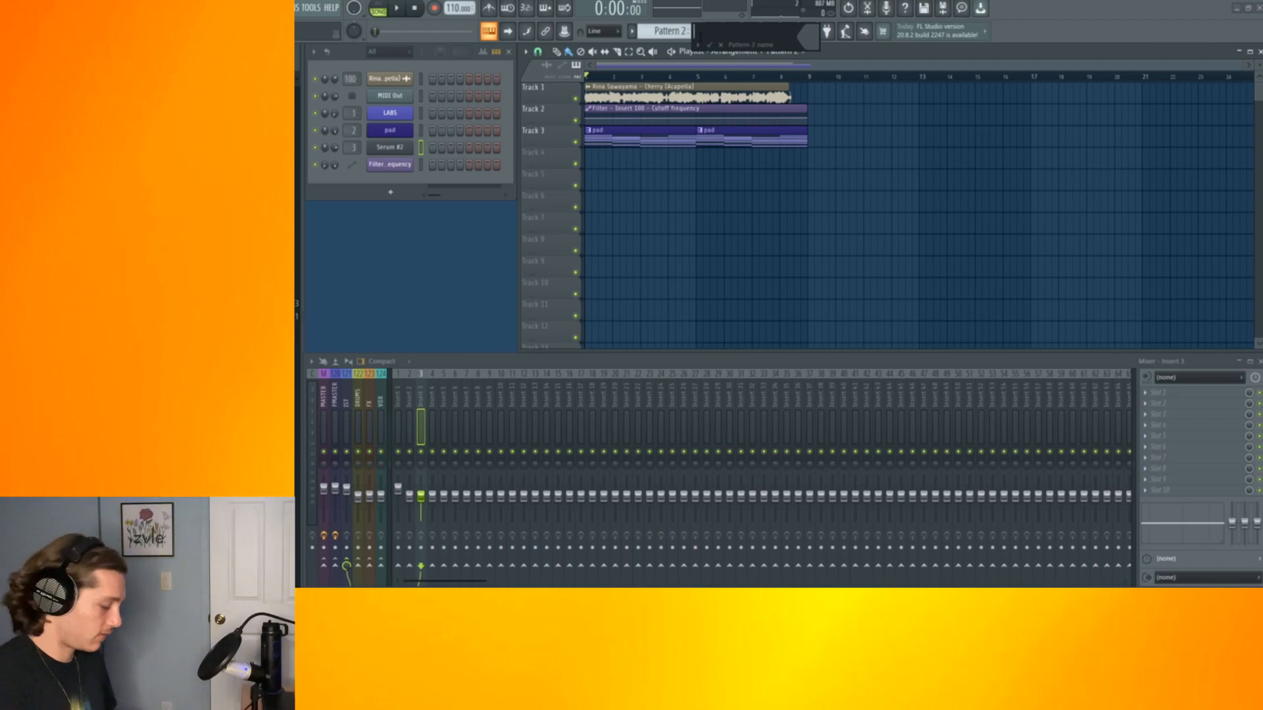
key(space)
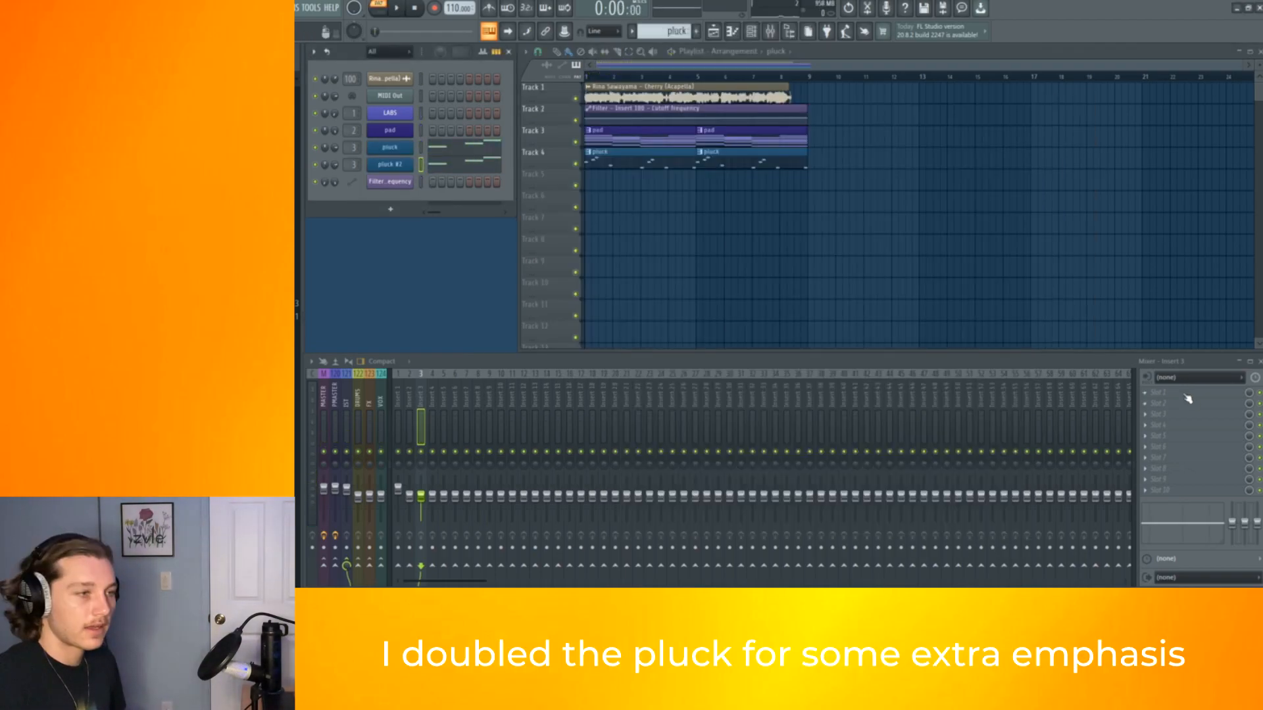
Add OTT and SAUSAGE FATTENER to the pluck's mixer insert
click(1148, 332)
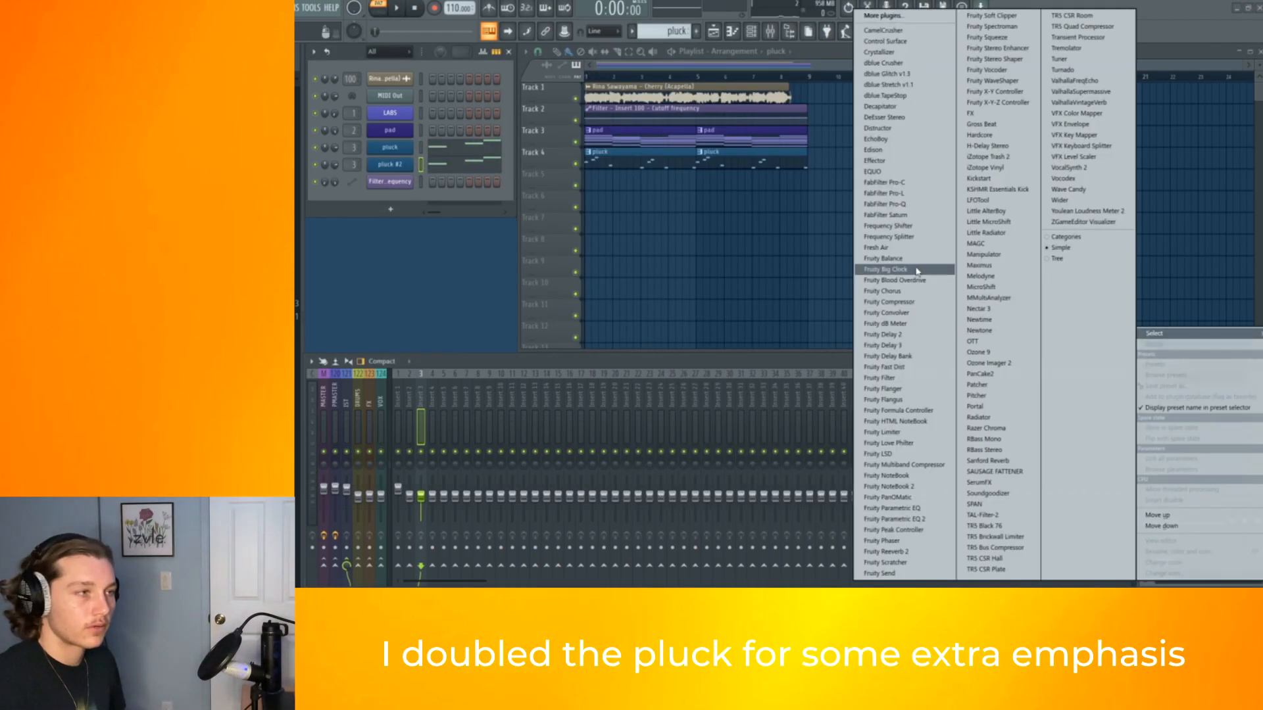
click(972, 341)
click(1177, 393)
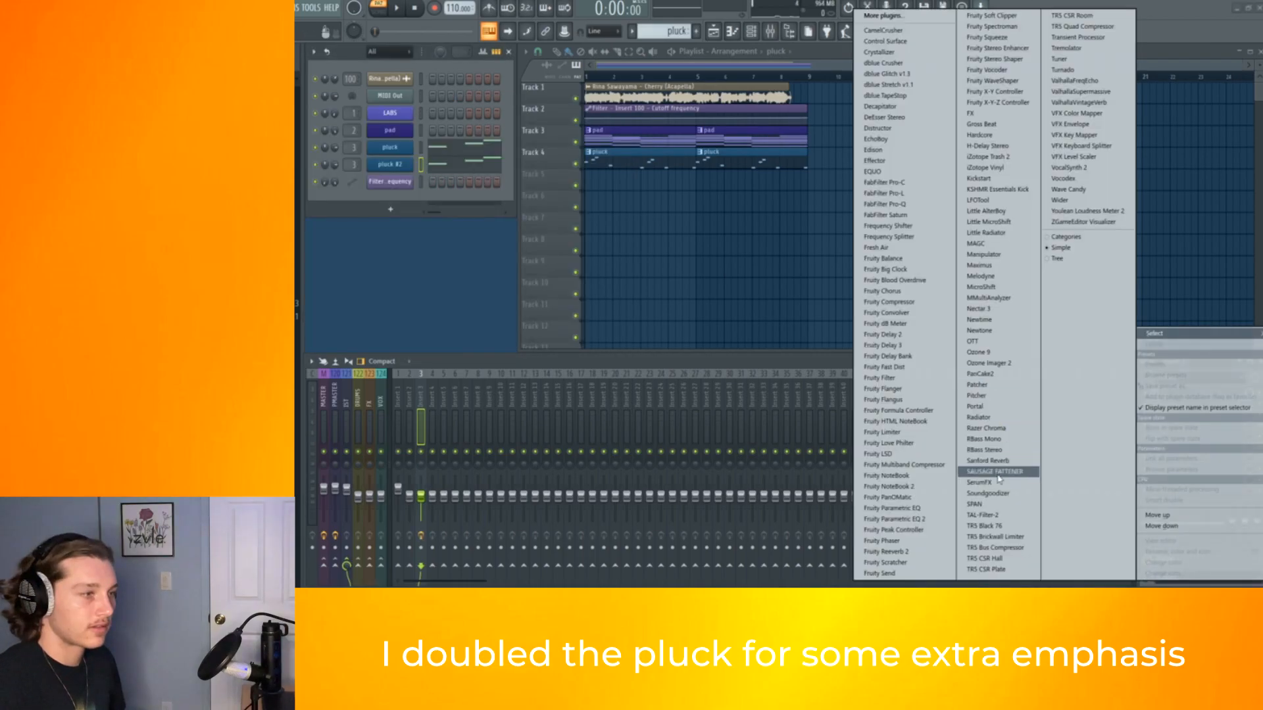
click(999, 471)
Enable the Delay module in SerumFX on the pluck insert
drag(544, 216, 533, 188)
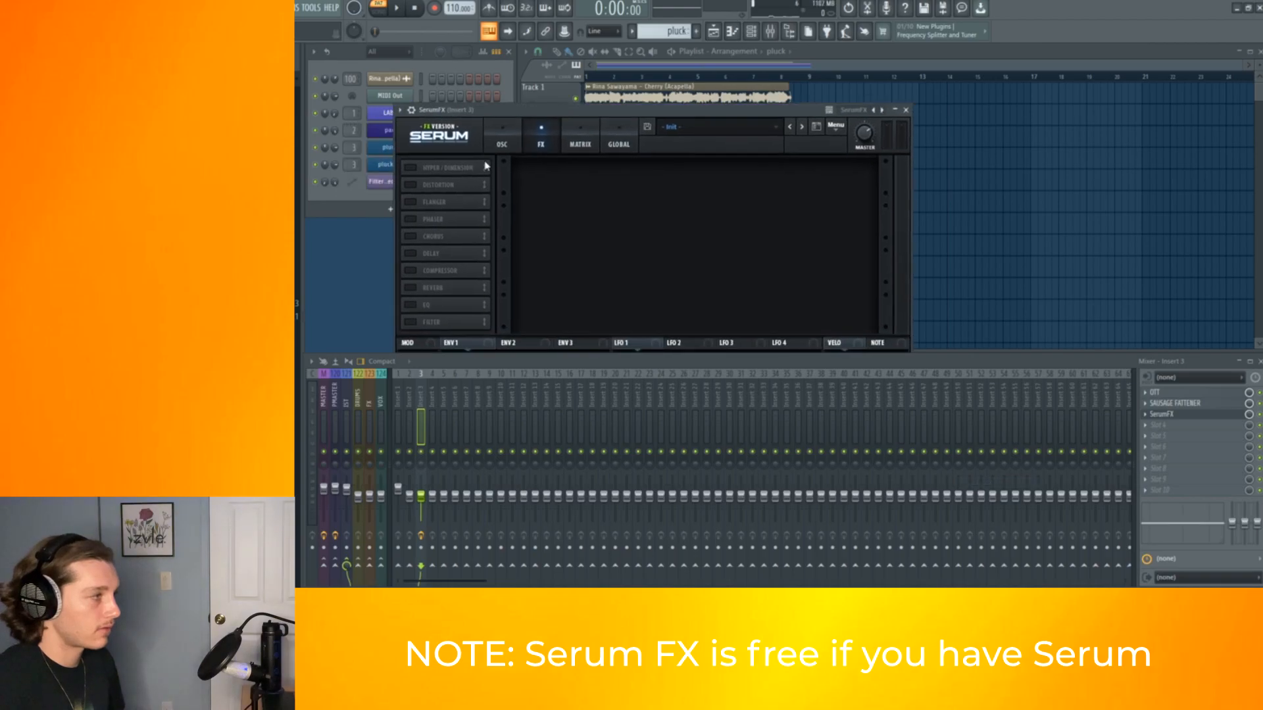
click(410, 256)
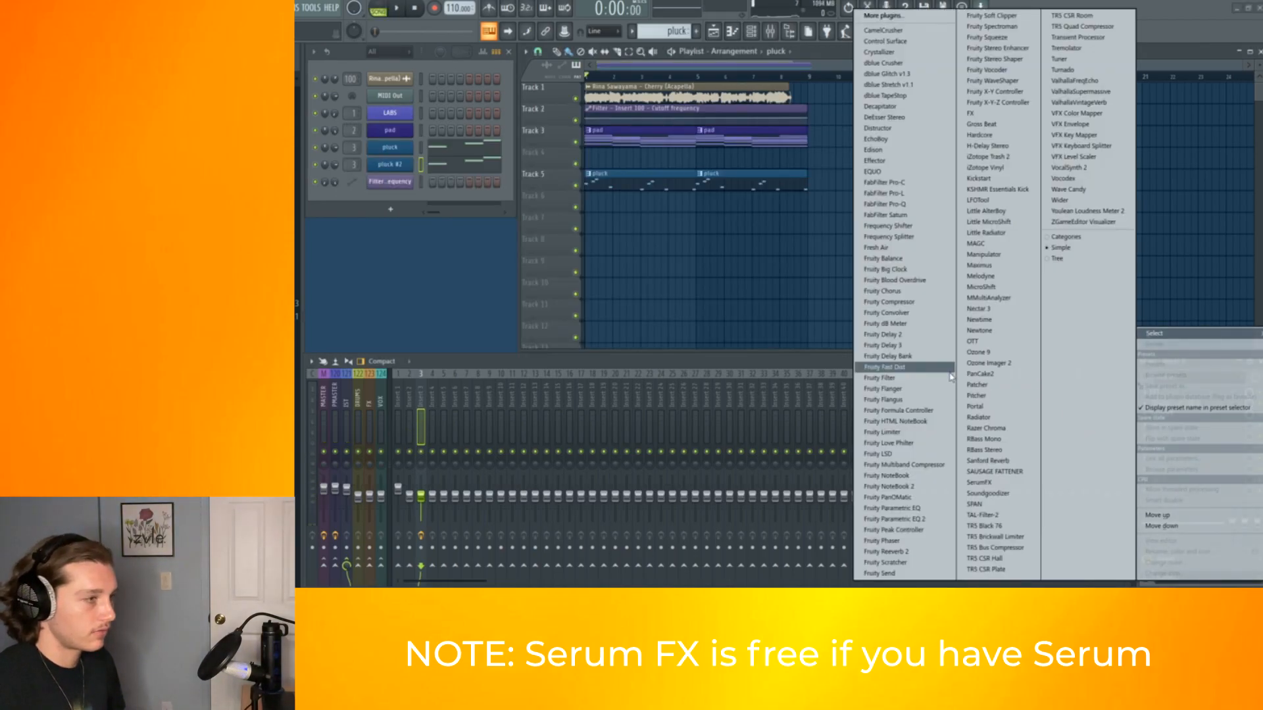
Pick Fruity Love Philter from the plugin list for an insert effect slot
click(926, 444)
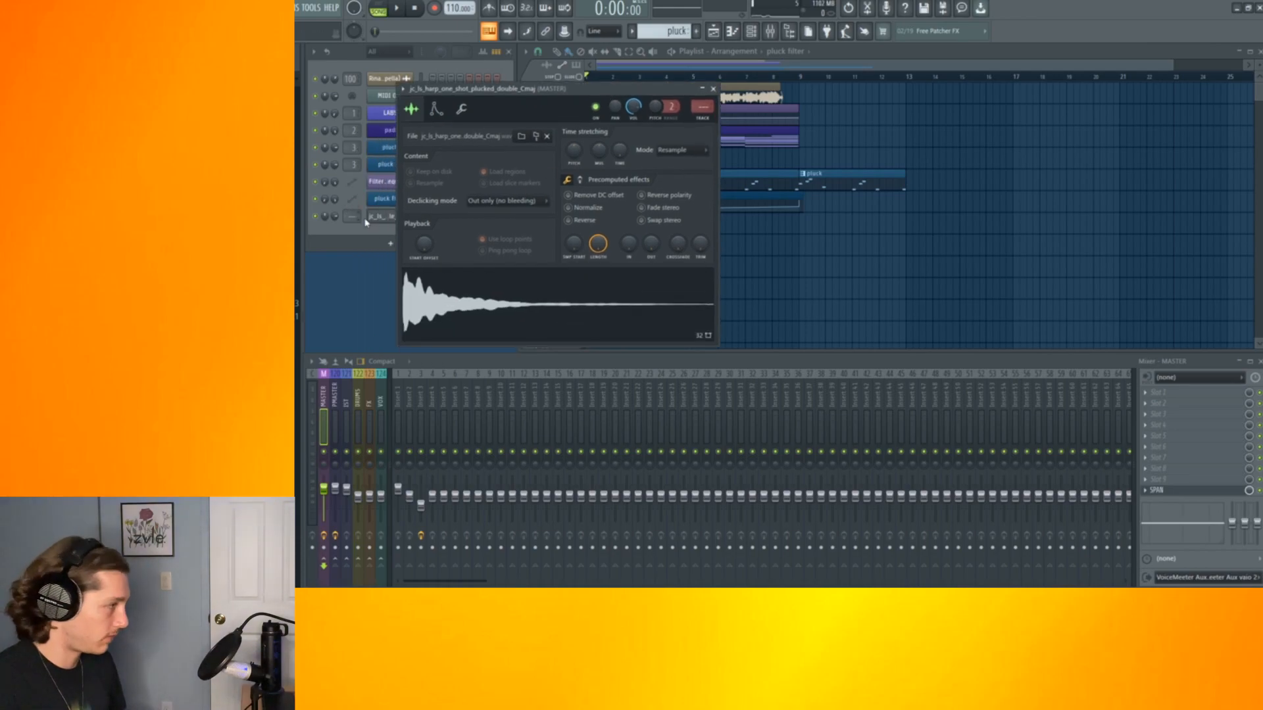
Route the harp one-shot sample channel to a free mixer track and close its settings
key(ctrl+l)
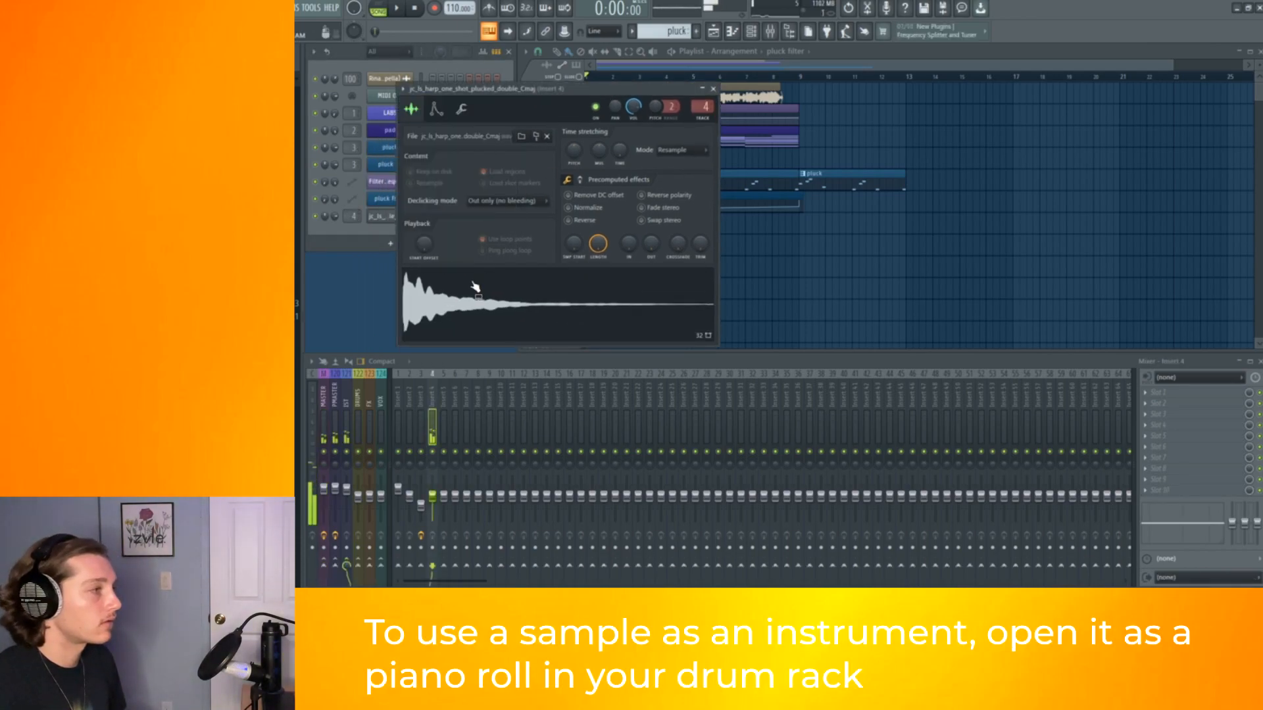
click(712, 89)
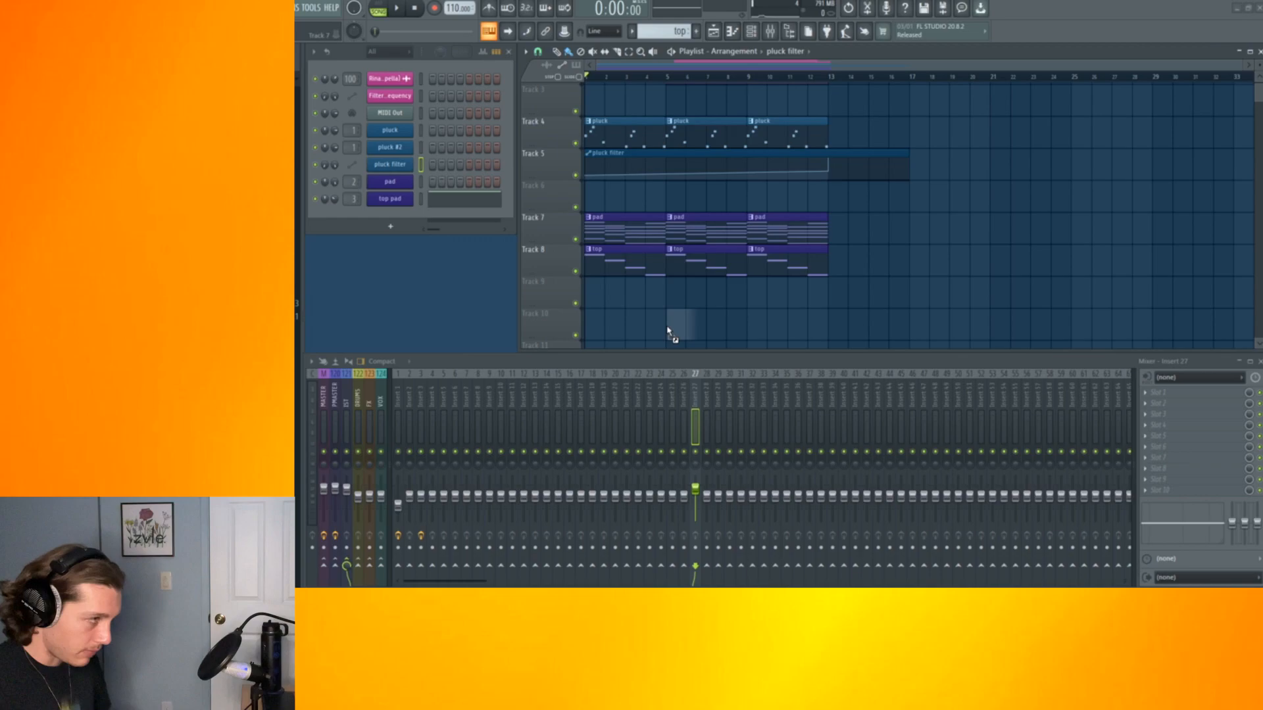
Place the shaker shot sample in the playlist and duplicate it three times
drag(664, 329, 665, 331)
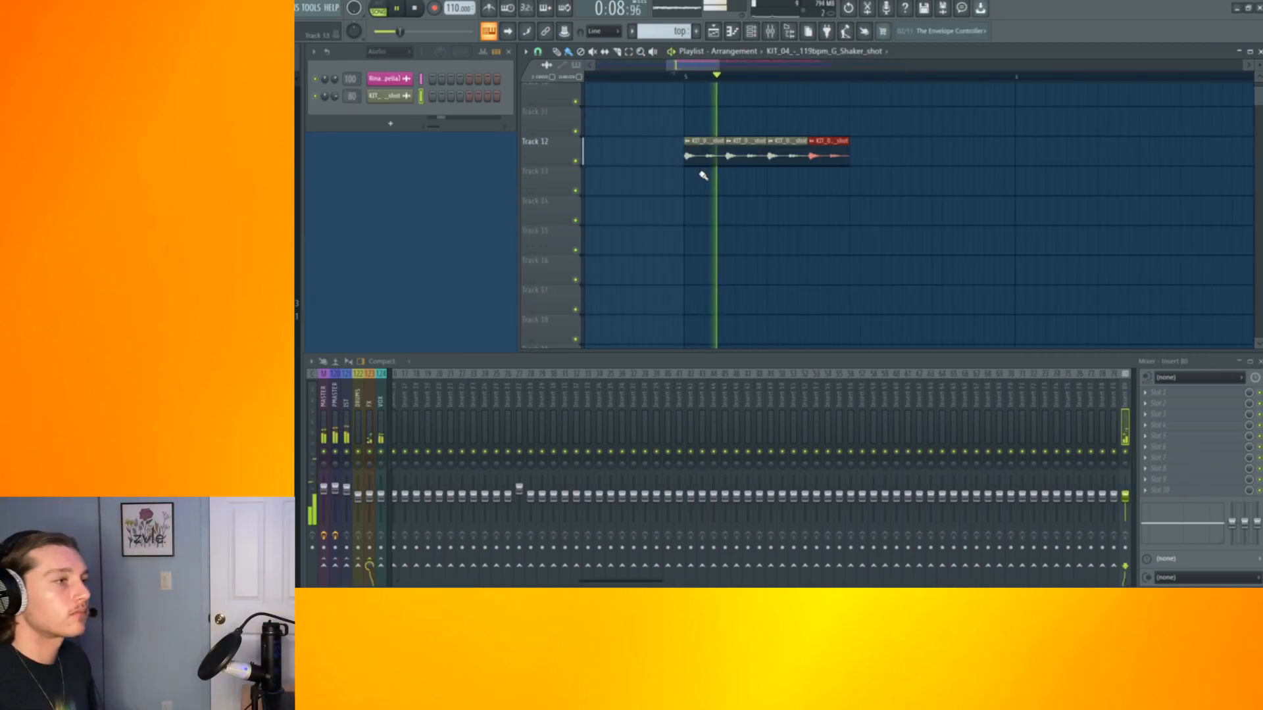
scroll(703, 175, down, 5)
key(ctrl+b)
key(ctrl+b)
key(ctrl+b)
key(ctrl+b)
key(ctrl+b)
key(ctrl+b)
key(ctrl+b)
key(ctrl+b)
key(ctrl+b)
key(ctrl+b)
key(ctrl+b)
key(ctrl+b)
key(ctrl+b)
key(ctrl+b)
key(ctrl+b)
key(ctrl+b)
key(ctrl+b)
key(ctrl+b)
key(ctrl+b)
key(ctrl+b)
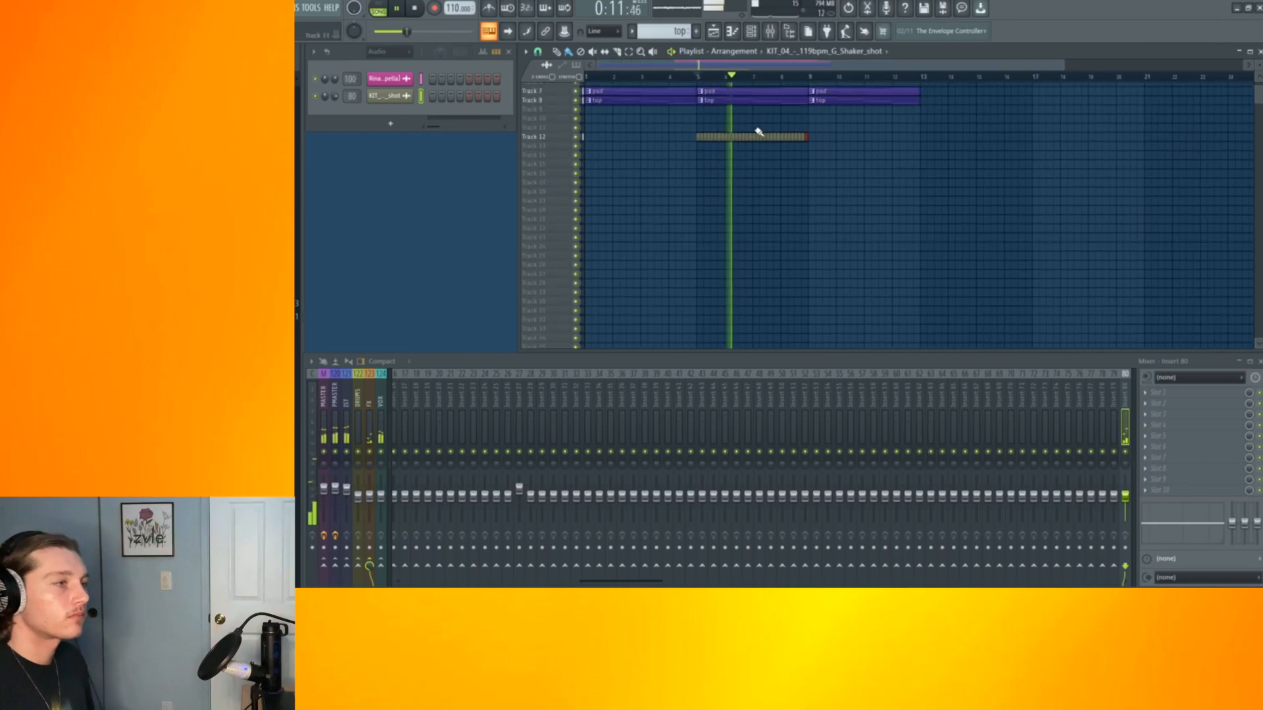
Undo the last three clap clip duplications and redo one
key(space)
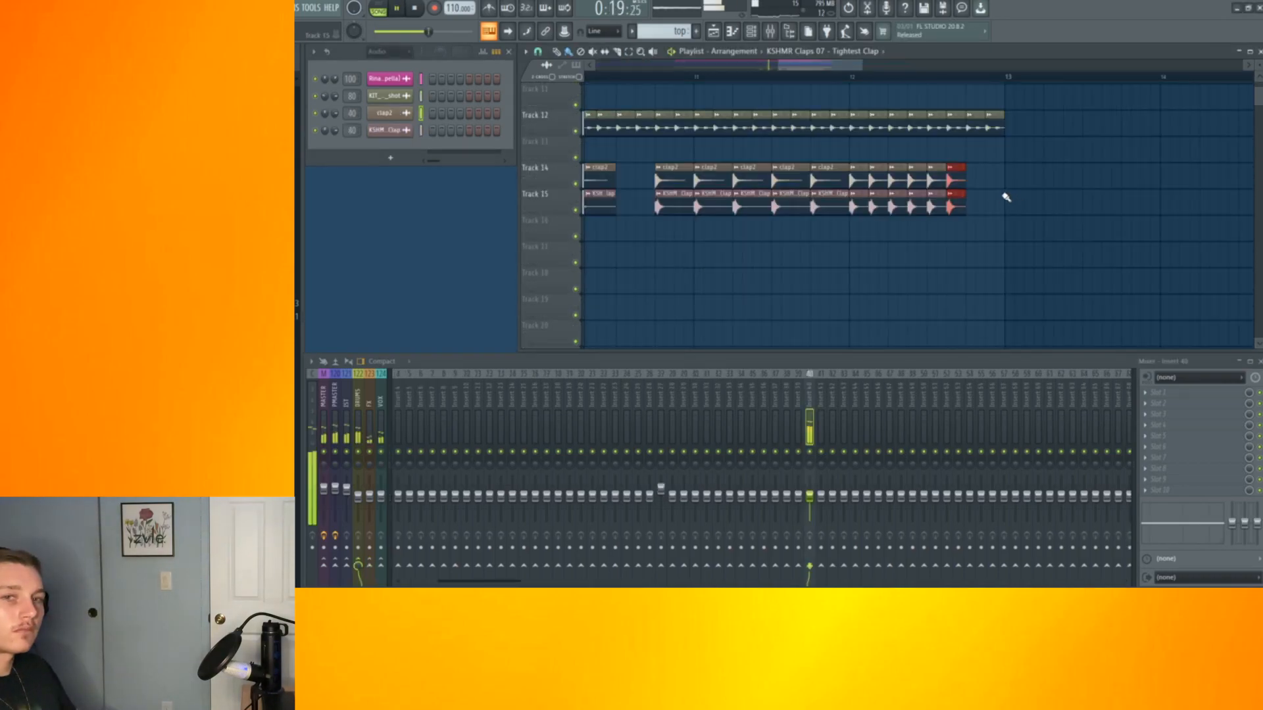
key(ctrl+alt+z)
key(ctrl+alt+z)
key(ctrl+alt+z)
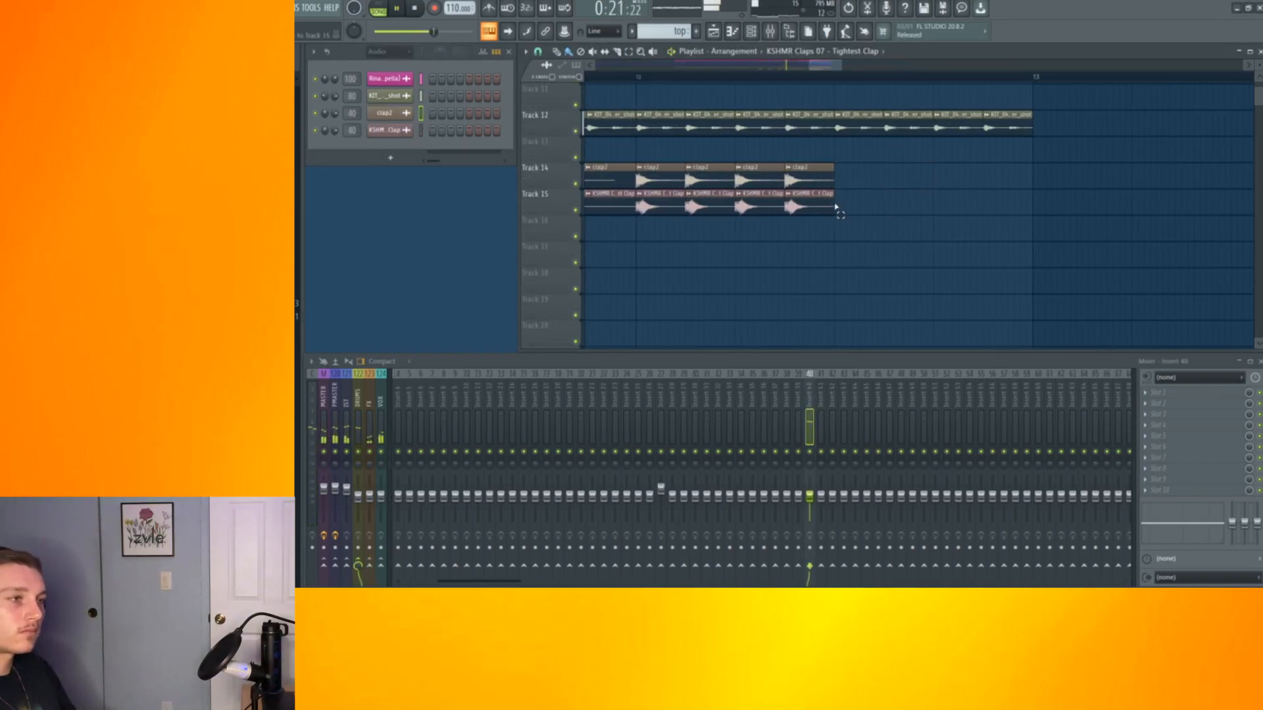
key(ctrl+shift+z)
Duplicate the selected clap clips three more times
key(space)
key(ctrl+b)
key(ctrl+b)
key(ctrl+b)
key(ctrl+b)
key(ctrl+b)
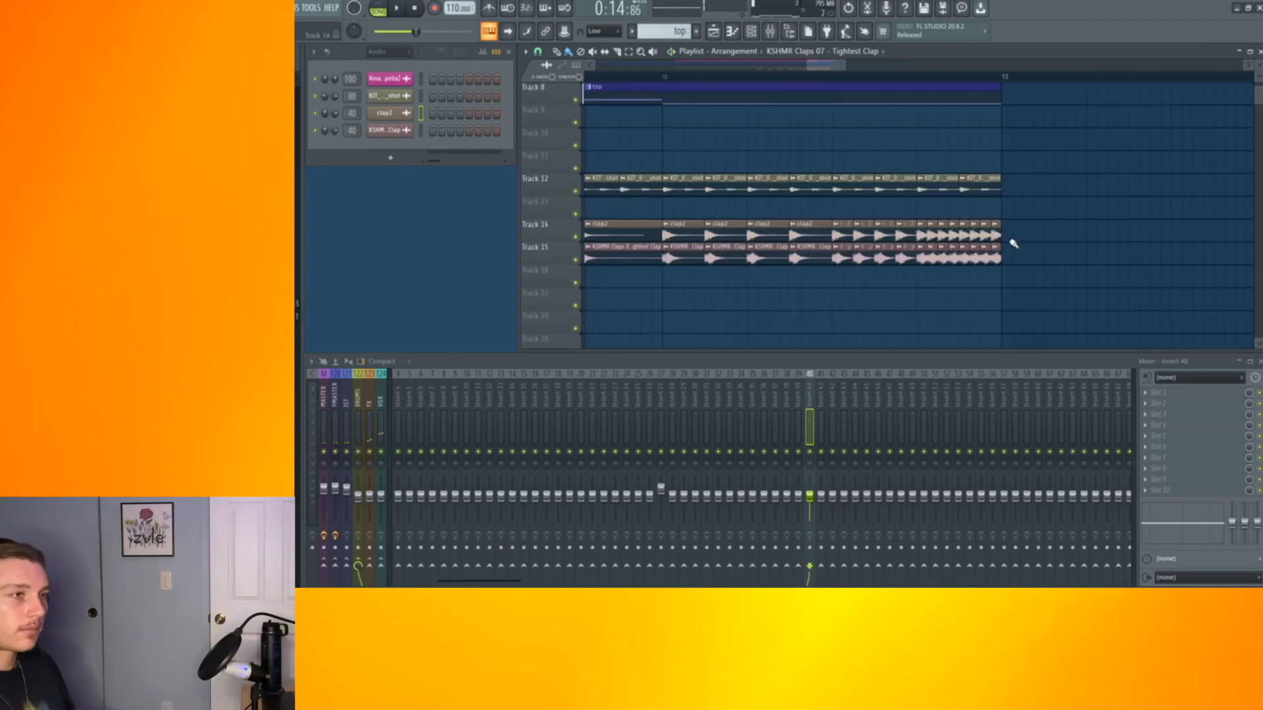
Create a channel pitch automation clip for the KSHMR Tightest Clap sample
drag(1011, 264, 976, 219)
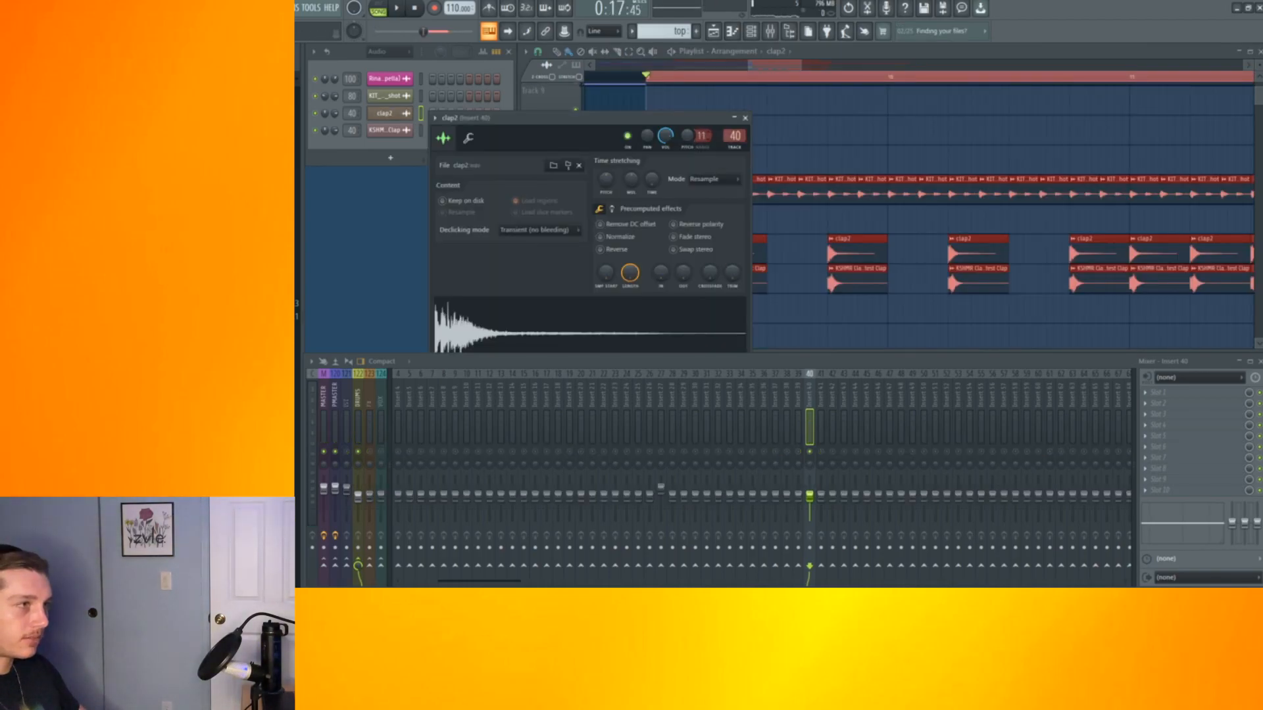
click(745, 118)
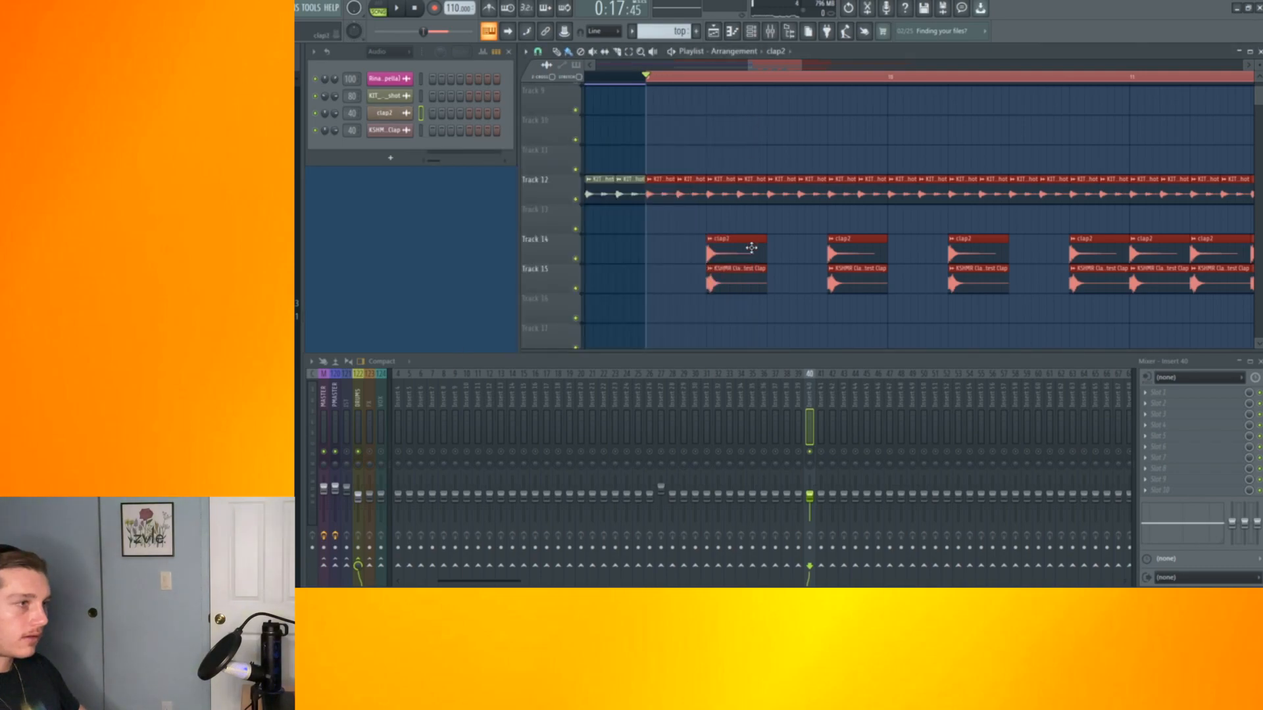
double_click(743, 279)
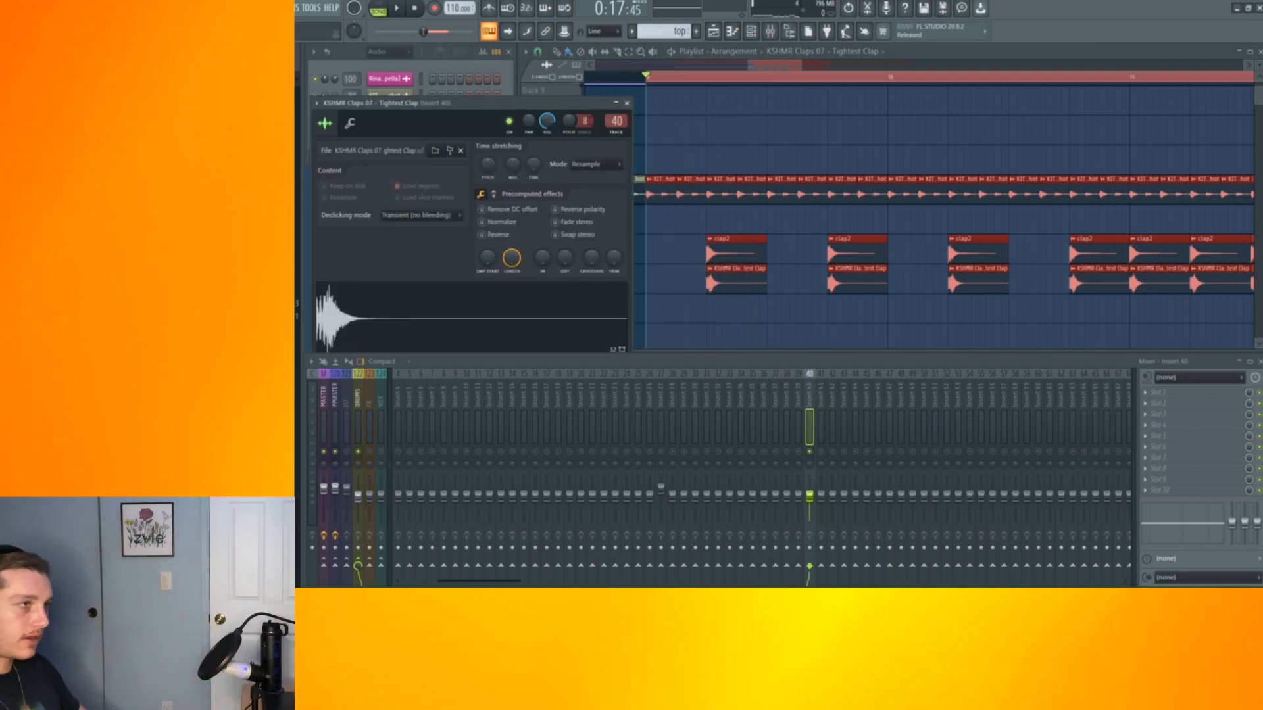
right_click(574, 127)
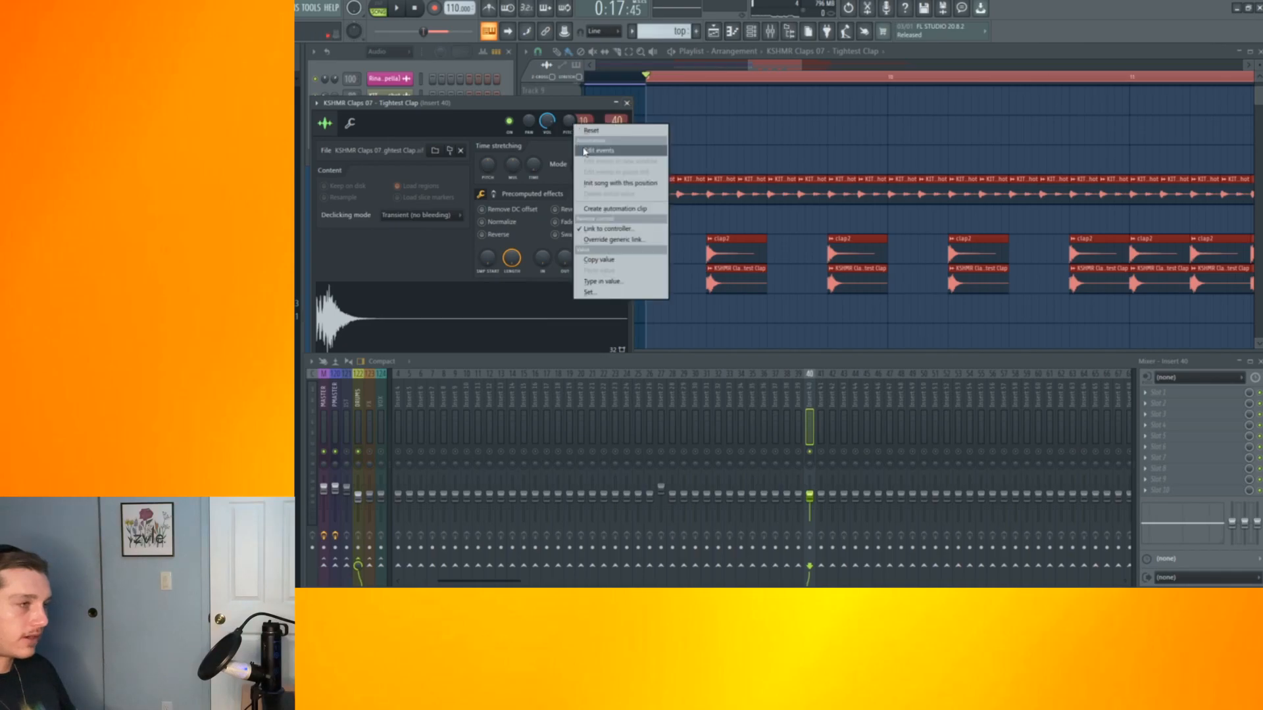
click(608, 209)
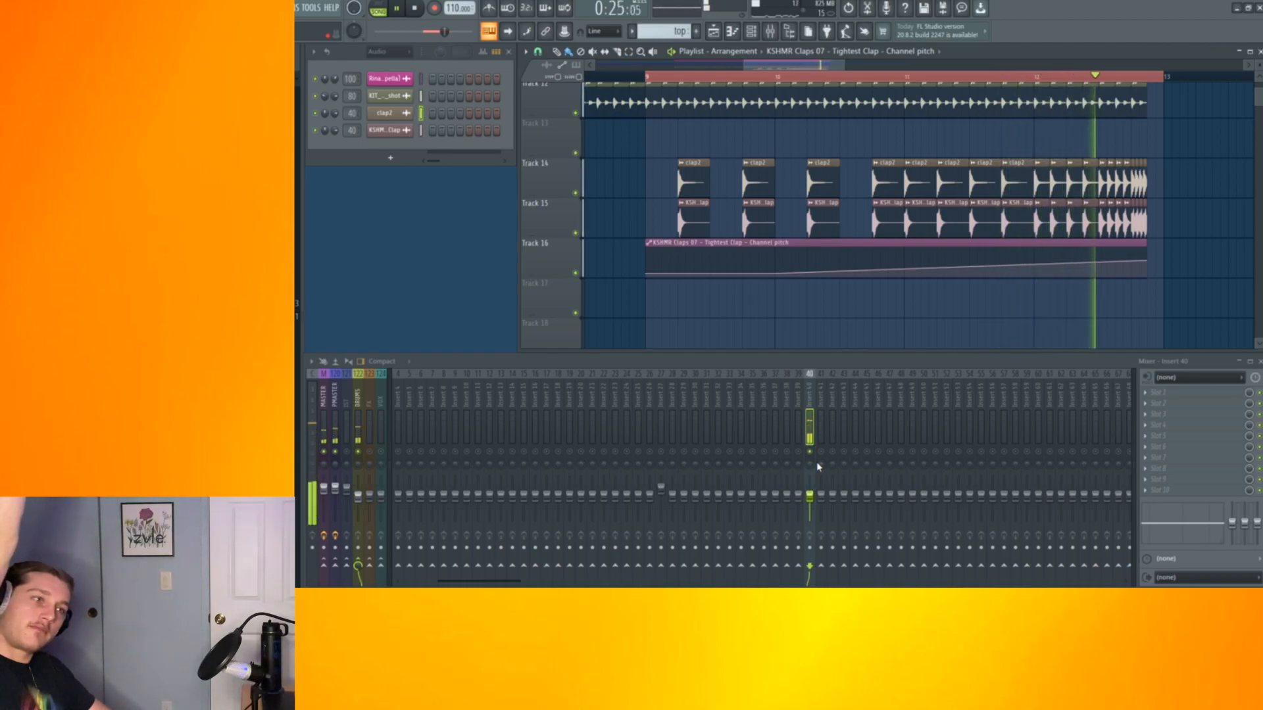
key(space)
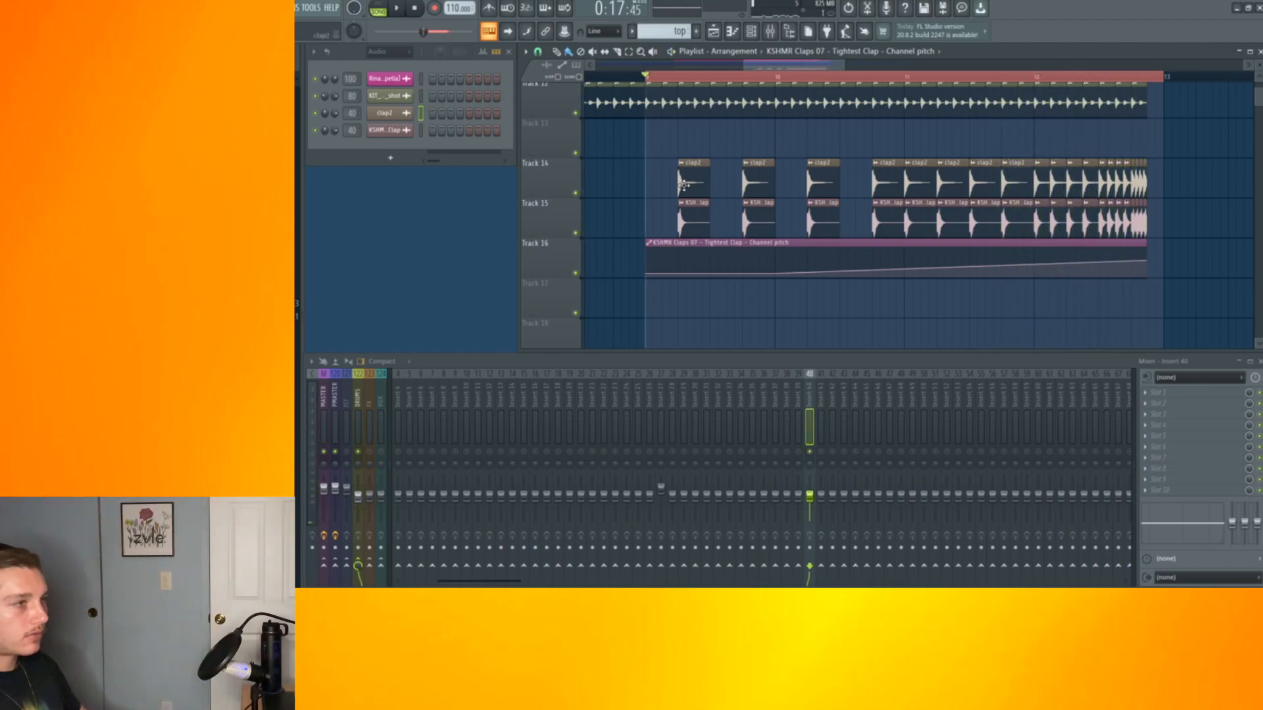
Add Fruity Parametric EQ 2 to the clap's mixer insert
click(1145, 414)
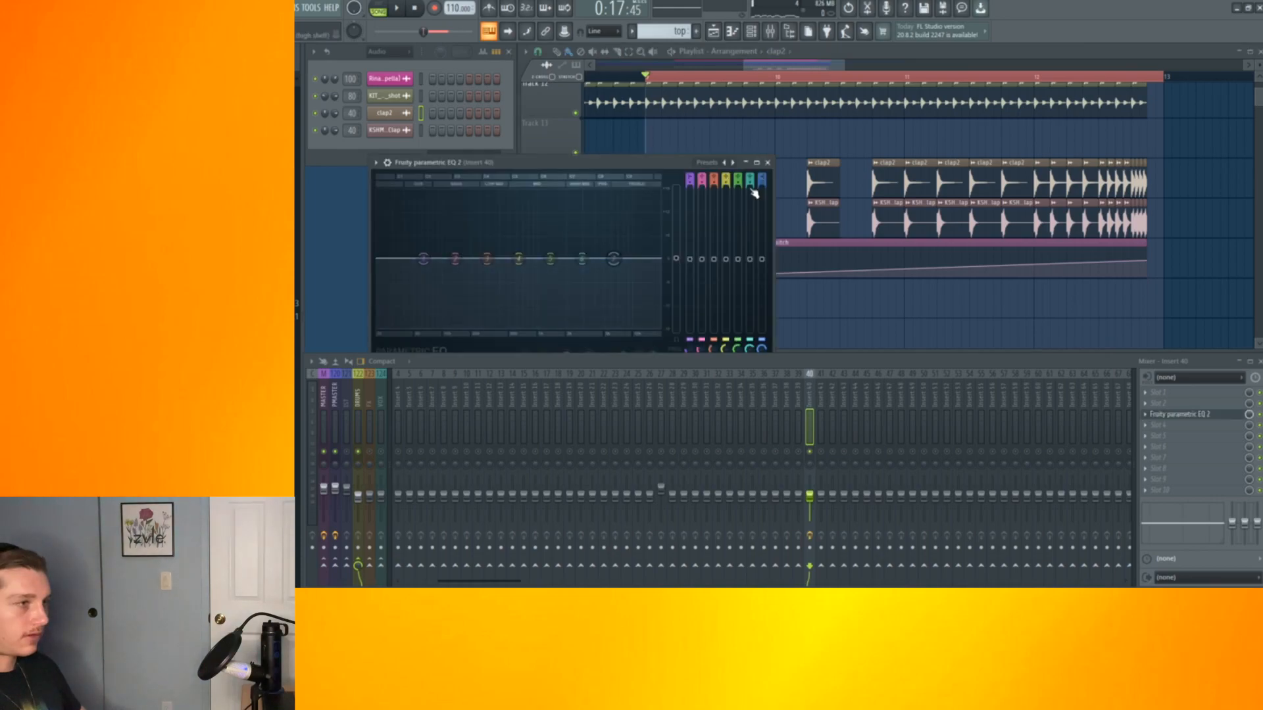
Pull the clap EQ's band 7 down into a high cut and create an automation clip for its frequency
drag(615, 259, 519, 324)
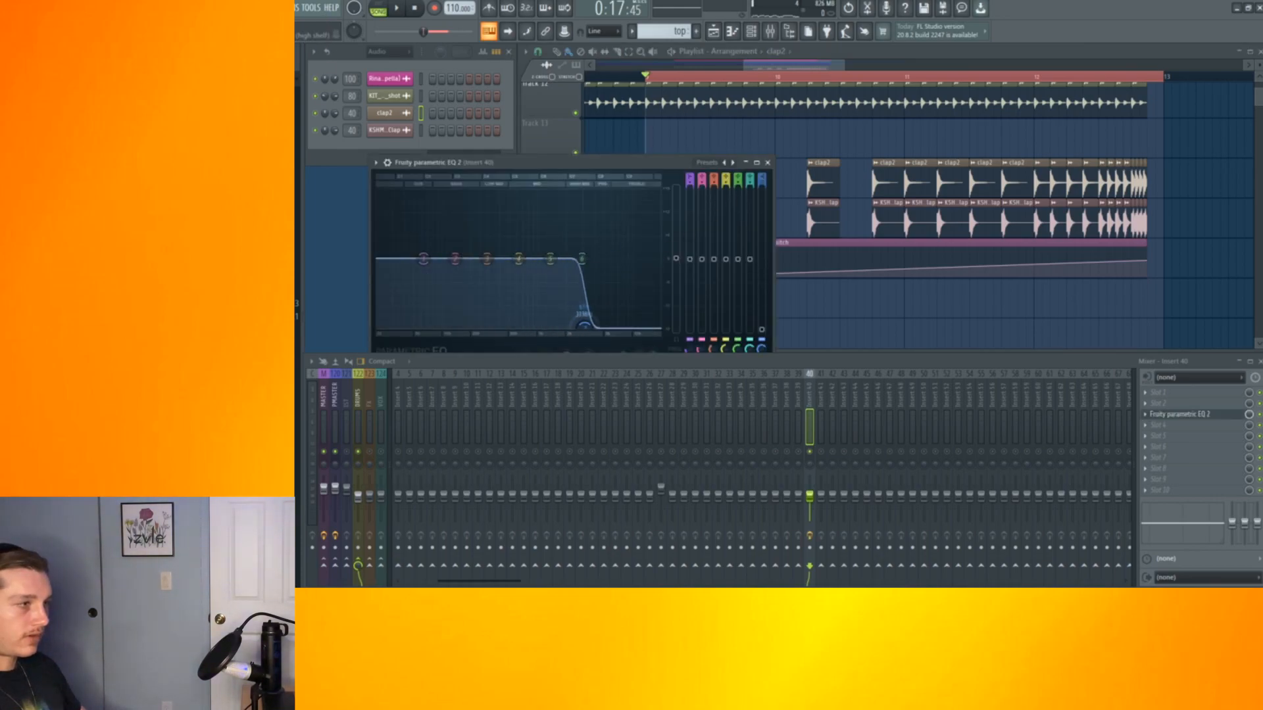
click(311, 7)
mouse_move(353, 153)
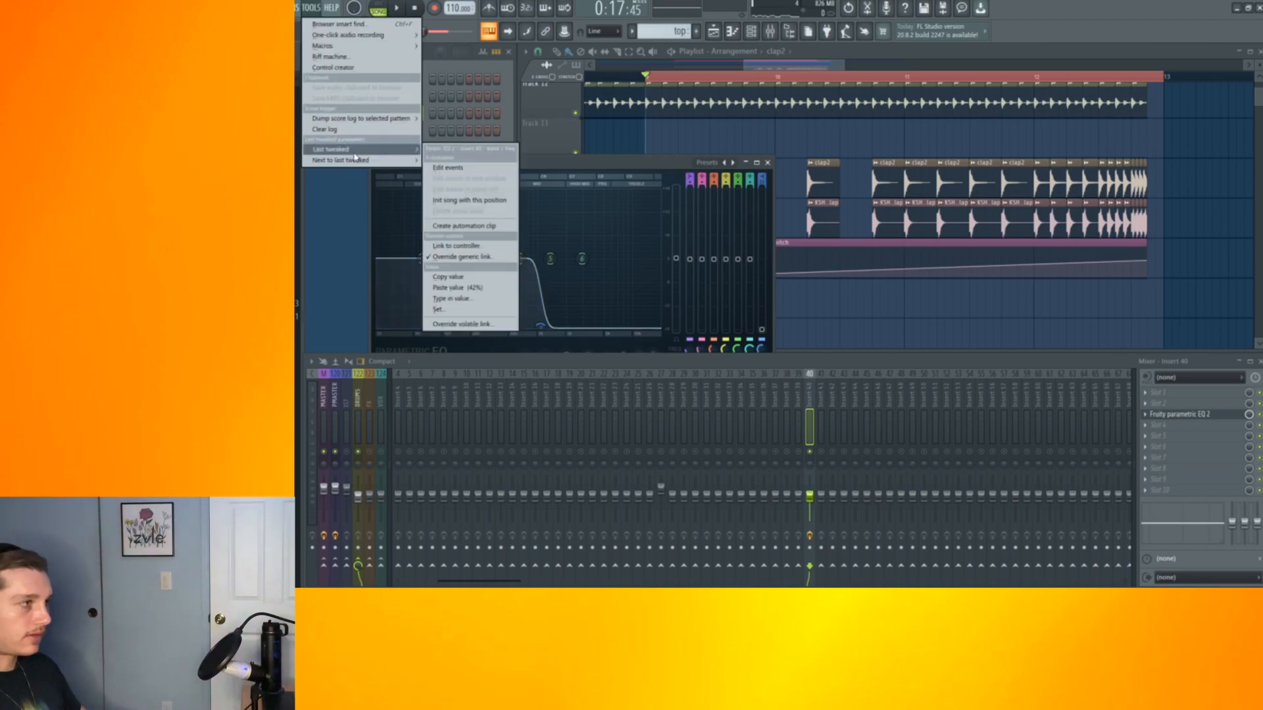
click(459, 227)
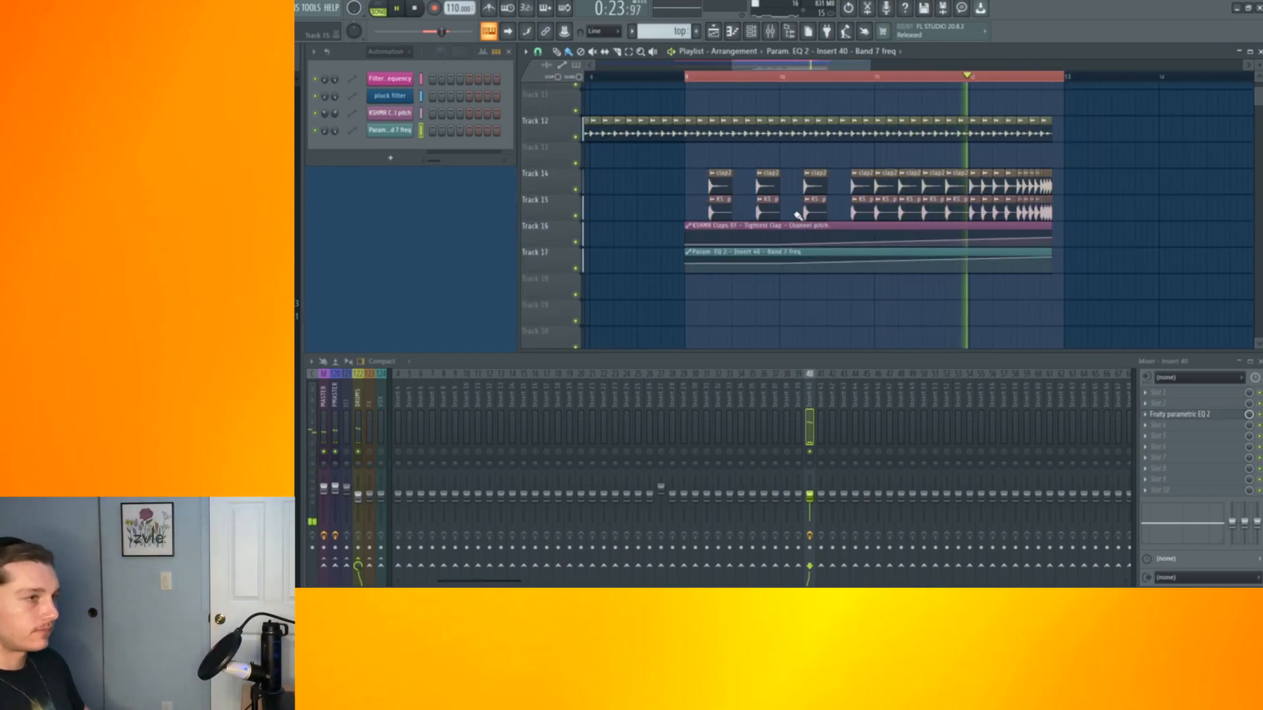
Play back and scroll through the arrangement to review the percussion and automation tracks
key(space)
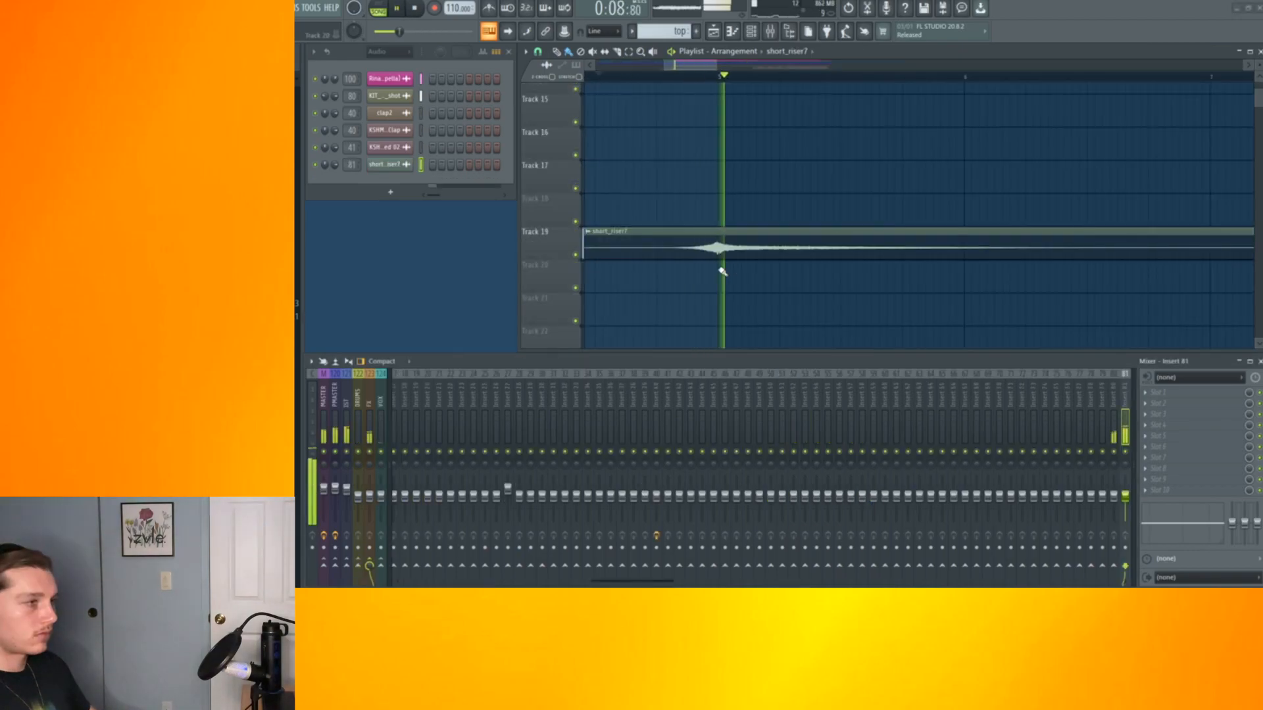
scroll(659, 184, down, 4)
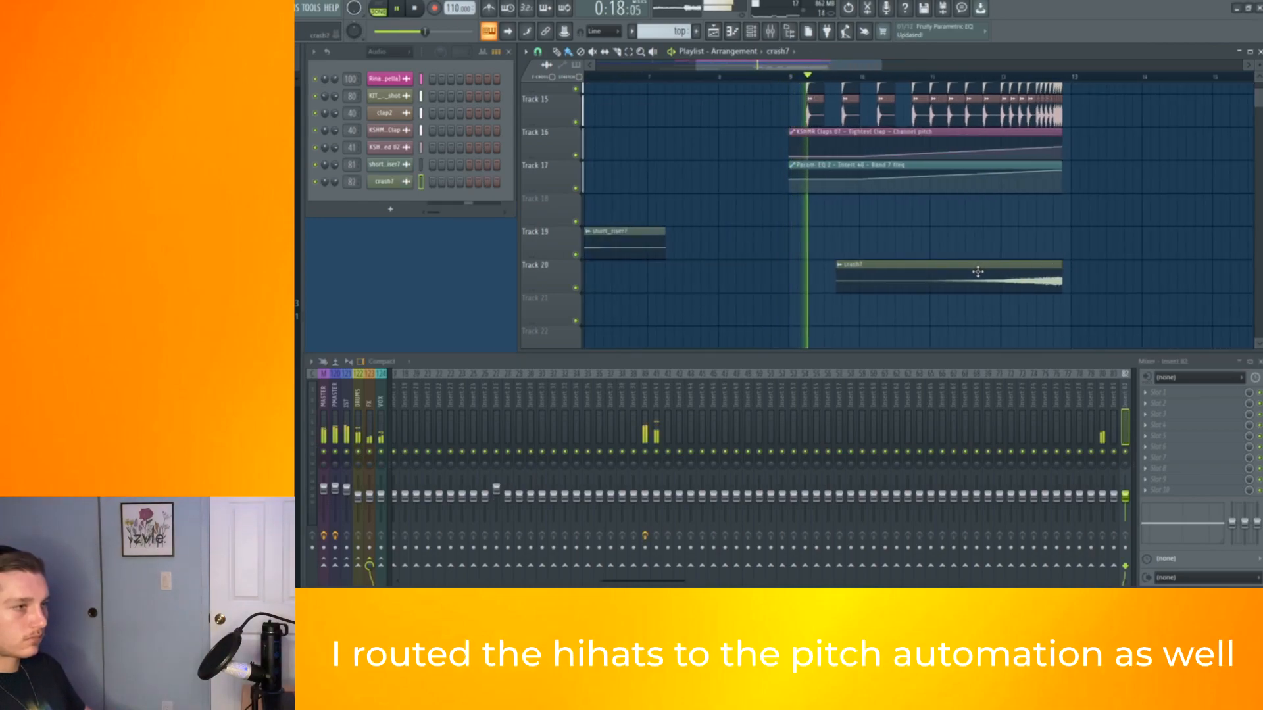
scroll(908, 242, up, 5)
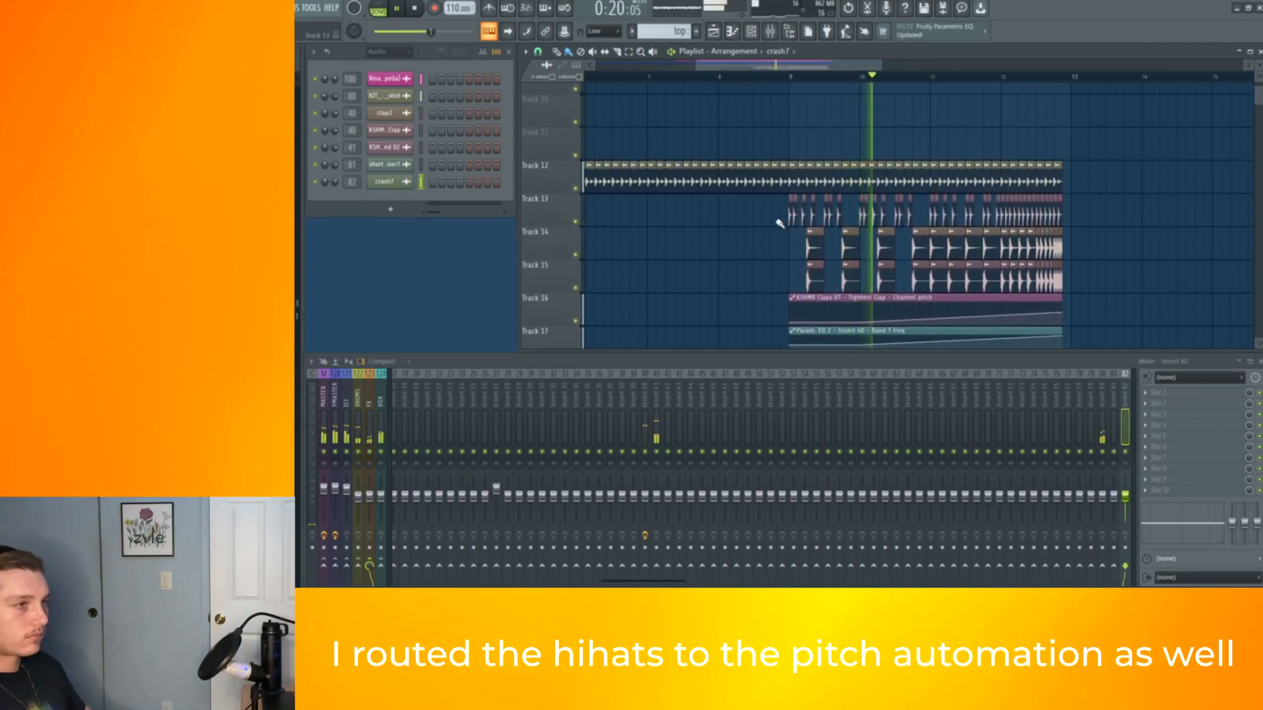
scroll(780, 217, up, 3)
click(812, 214)
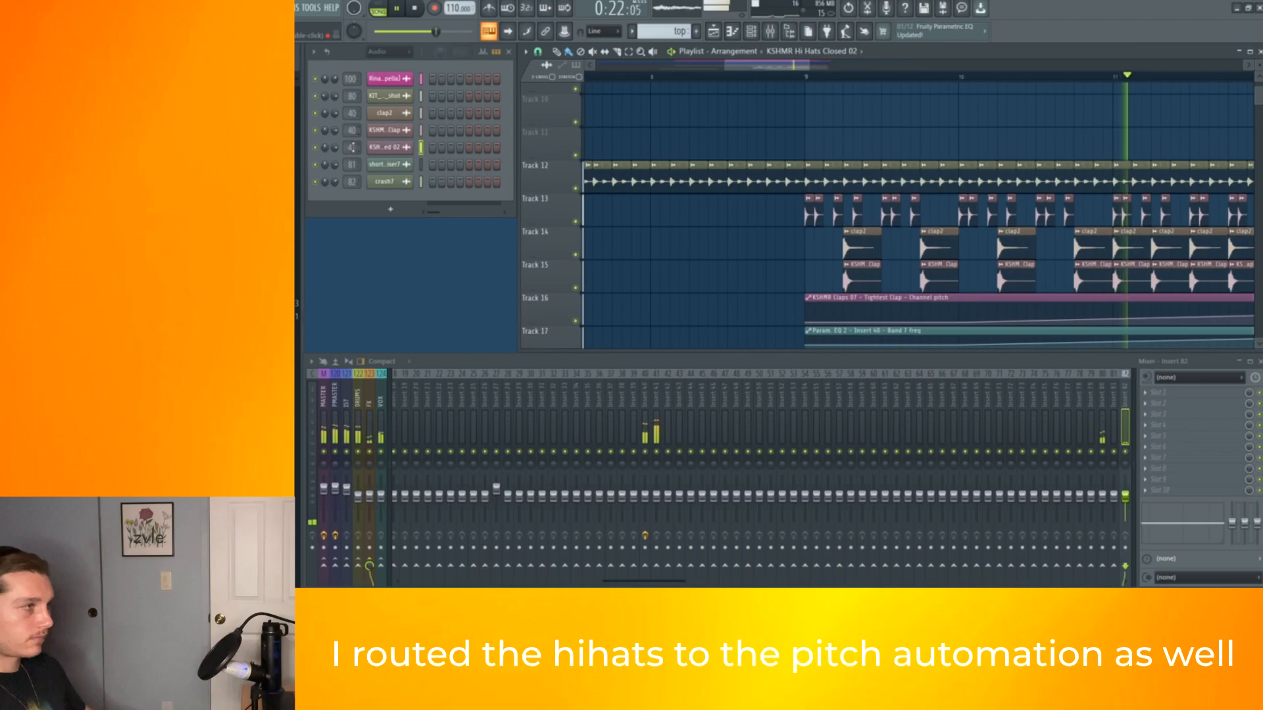
scroll(794, 163, down, 4)
scroll(793, 163, down, 4)
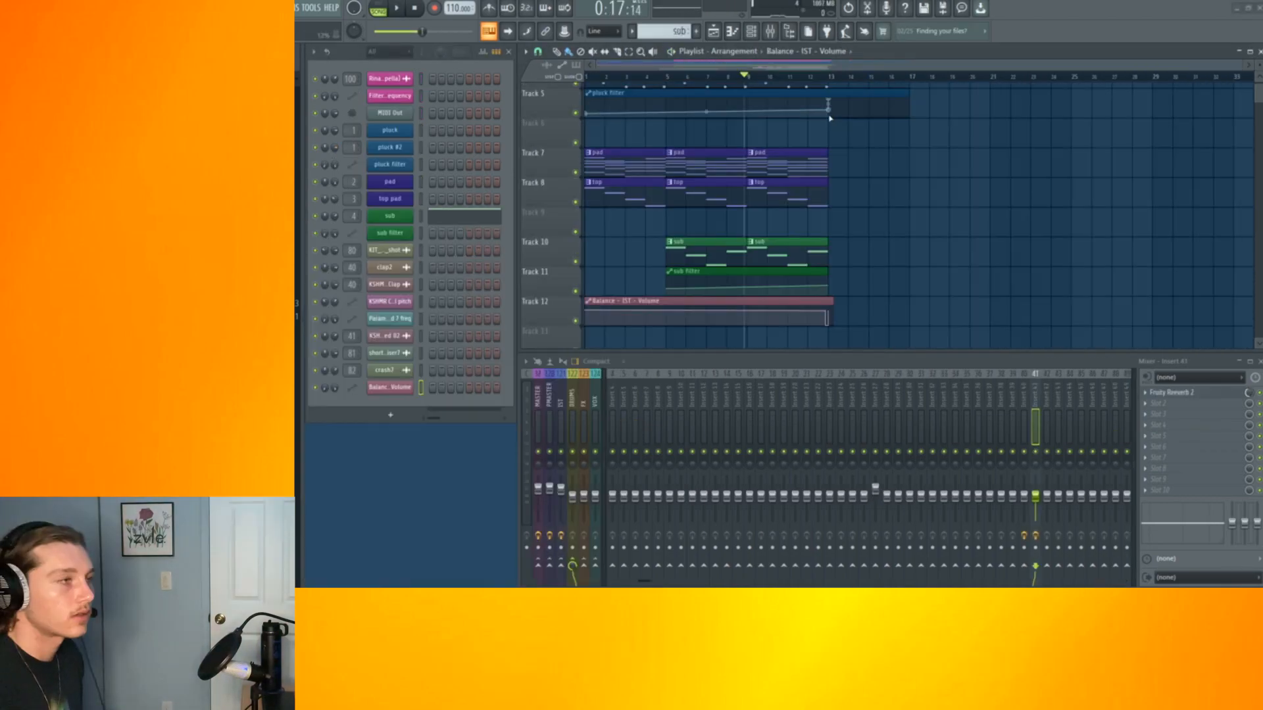
scroll(864, 190, down, 3)
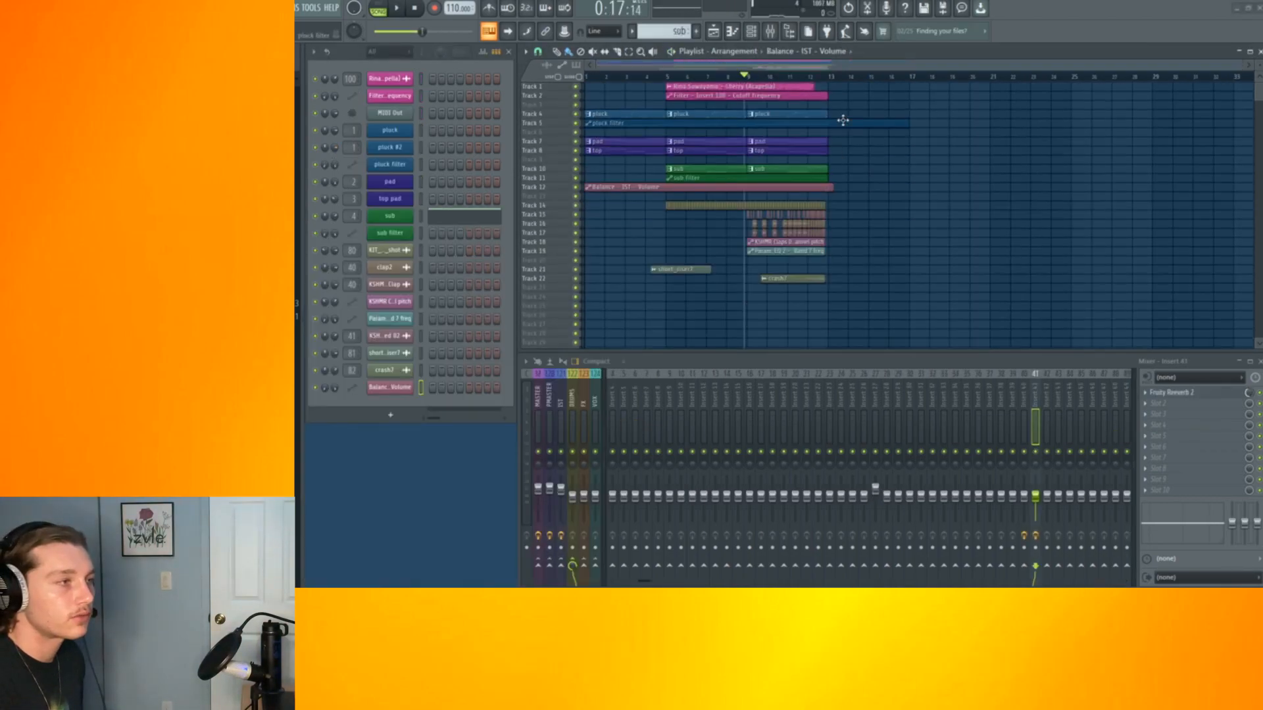
scroll(840, 121, up, 4)
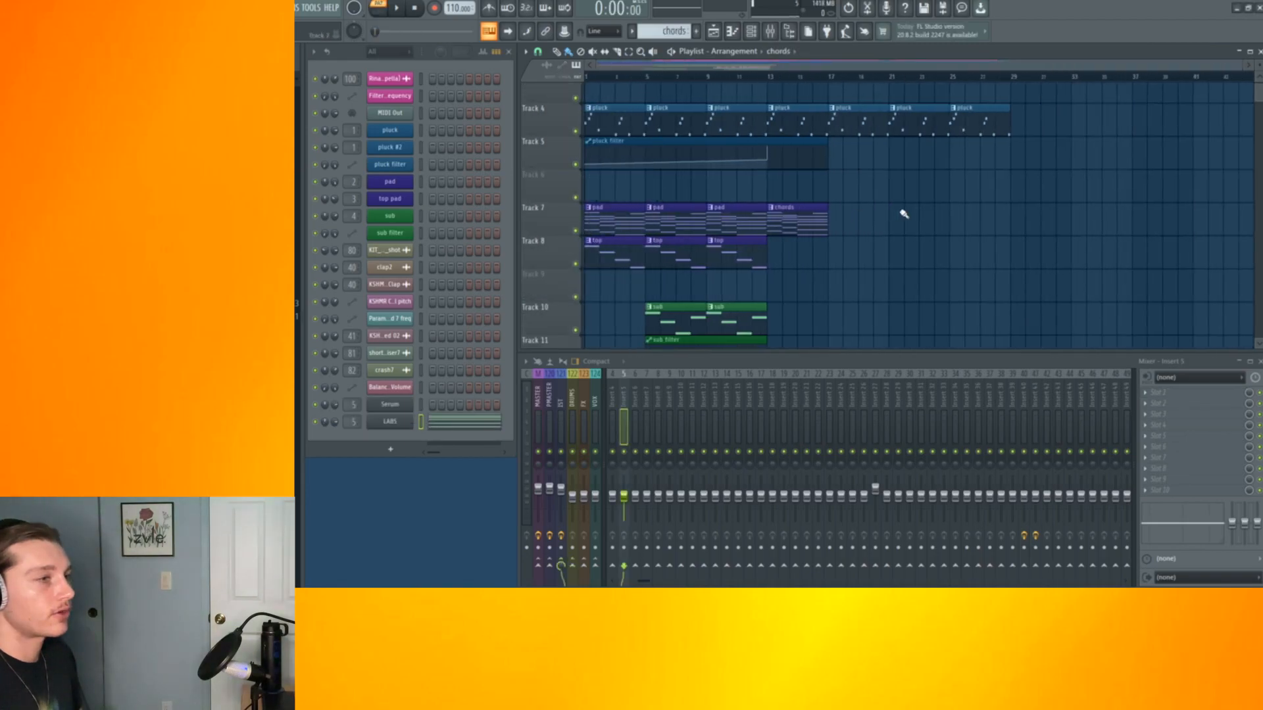
scroll(855, 223, up, 5)
scroll(875, 225, down, 3)
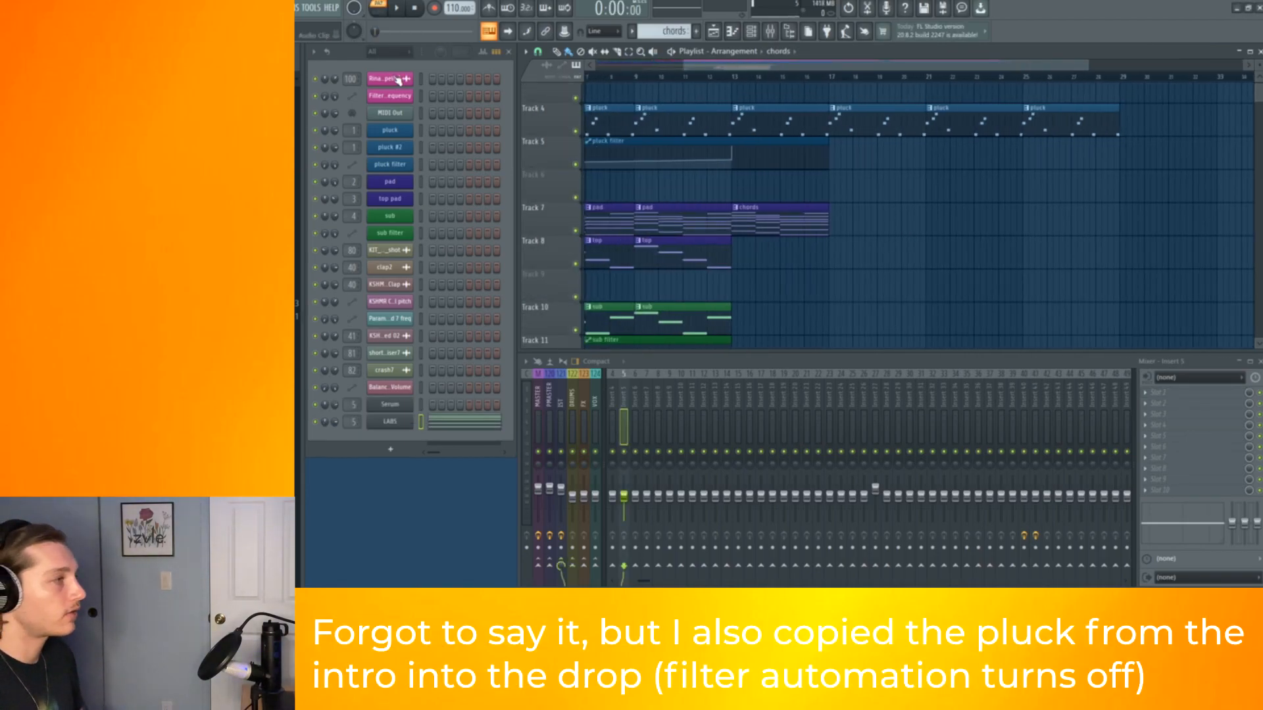
Move the chord notes from the LABS channel into the Serum channel
key(F7)
click(396, 8)
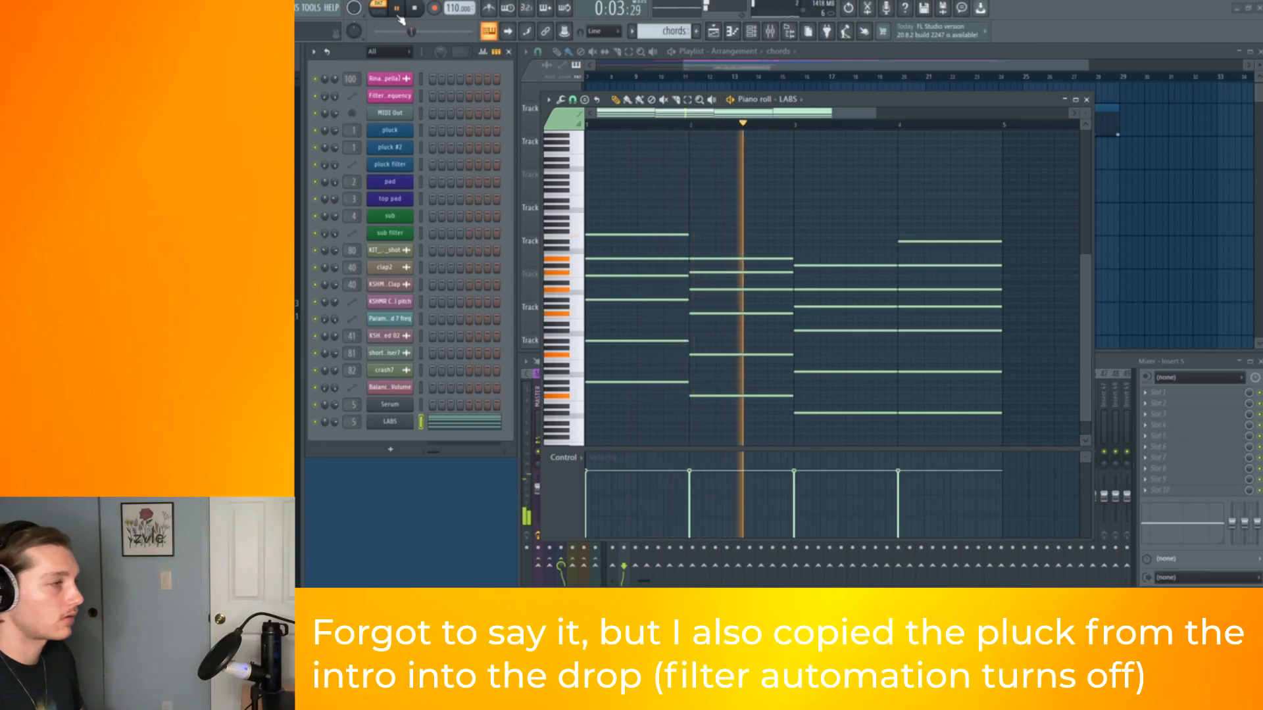
scroll(763, 186, down, 1)
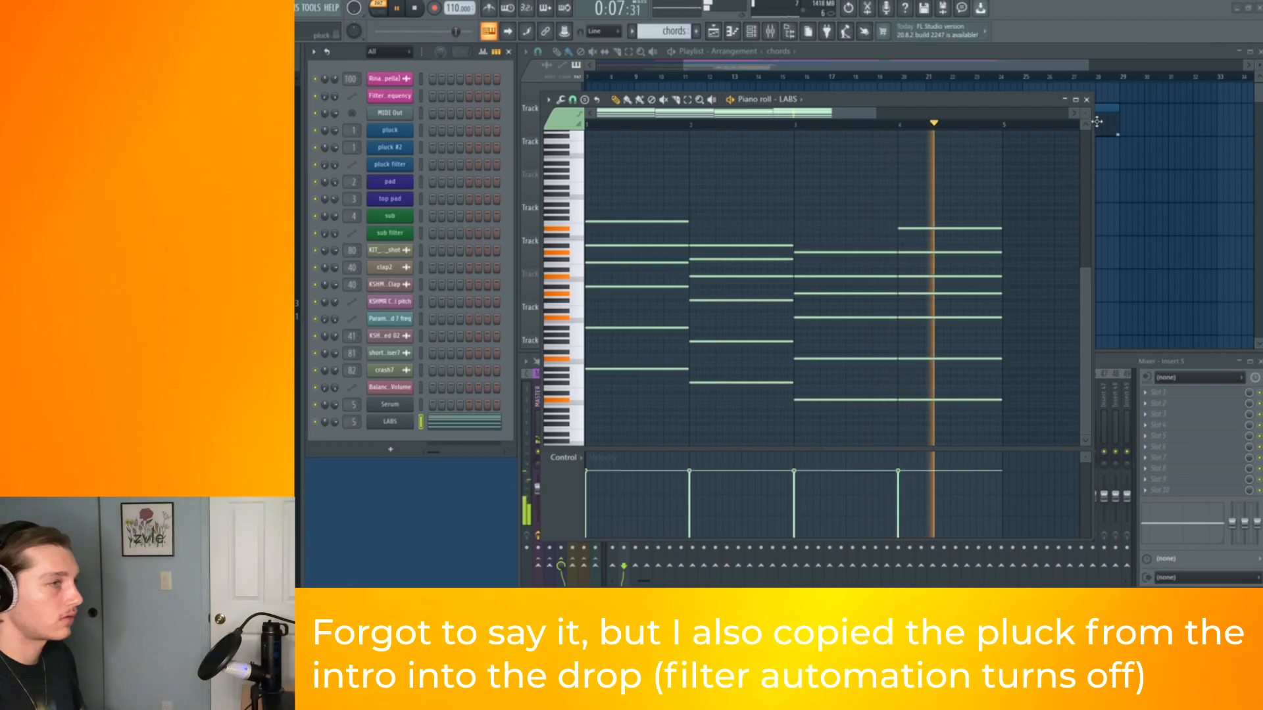
click(1086, 99)
key(space)
right_click(390, 421)
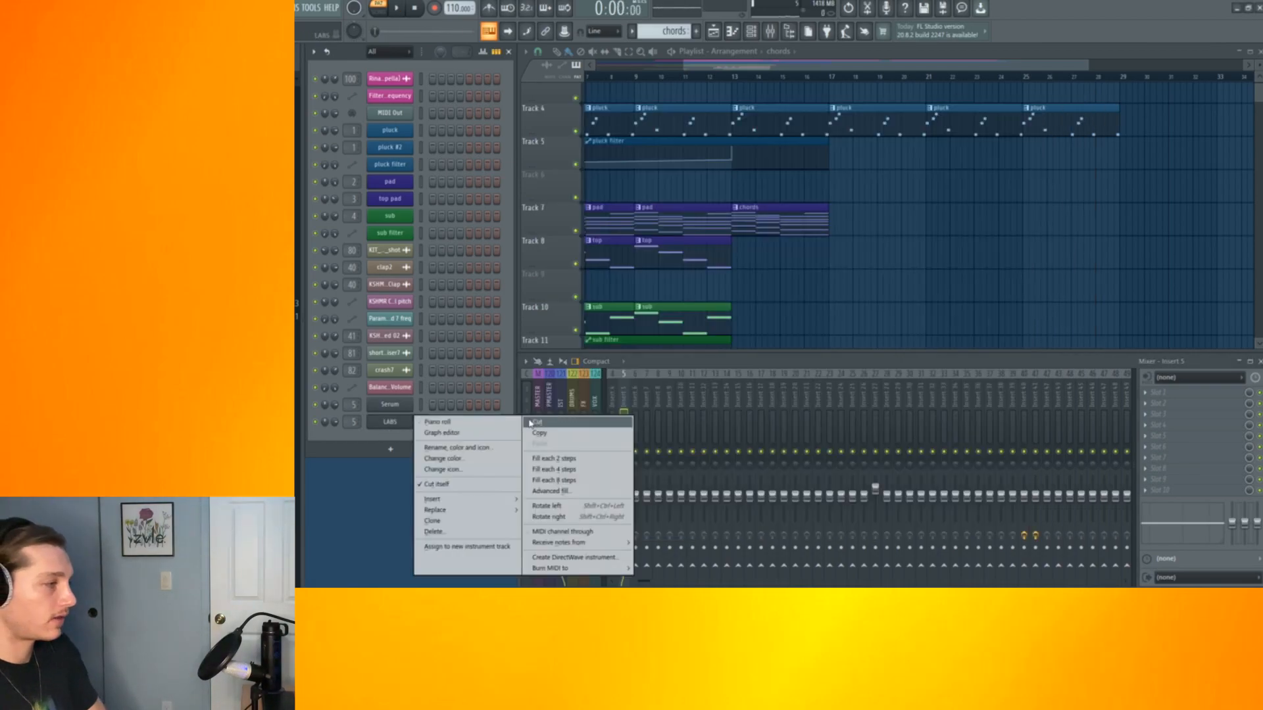
click(544, 434)
right_click(397, 406)
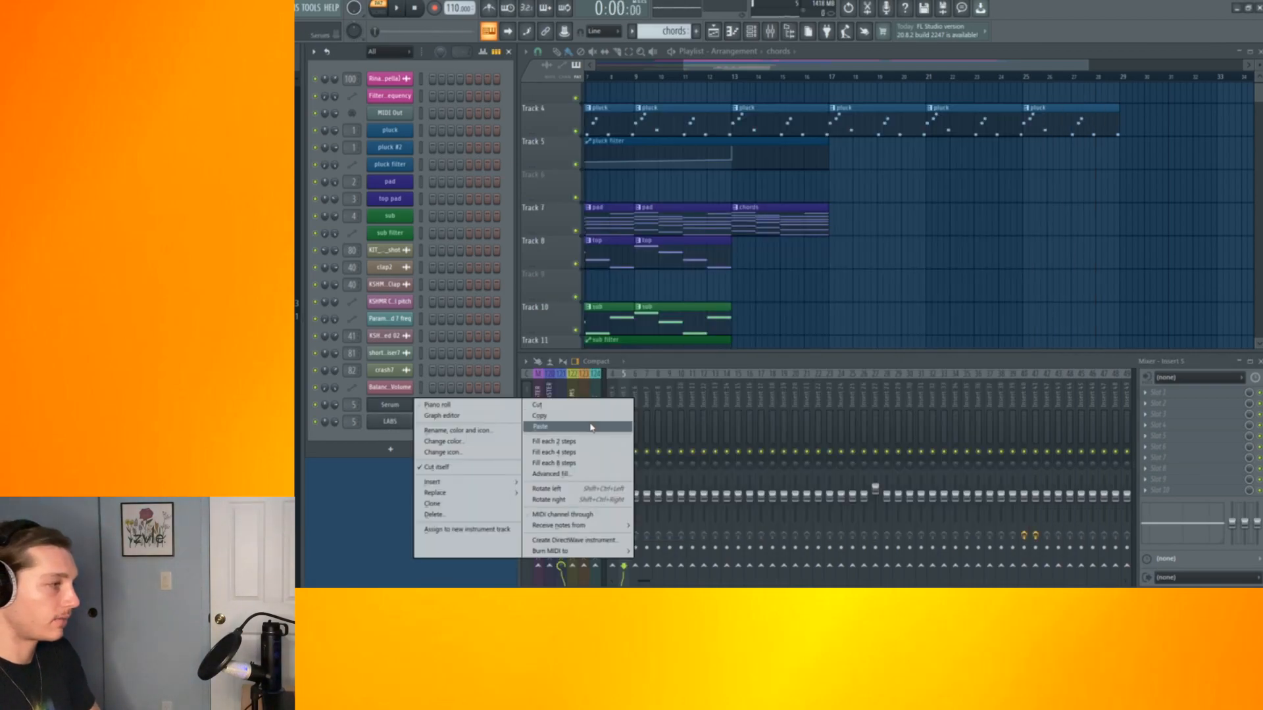
click(540, 427)
Open Serum and audition the chords while tweaking its LFO 1 rate
click(390, 404)
key(space)
drag(622, 115, 836, 114)
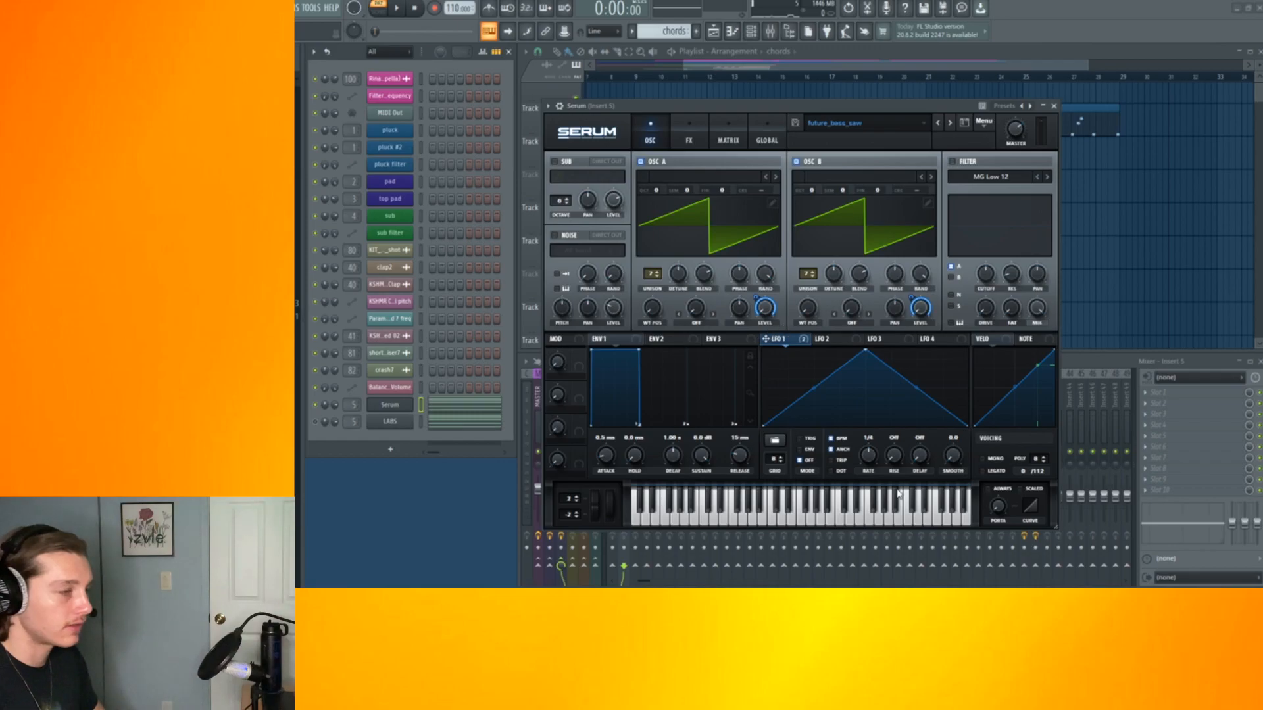
key(space)
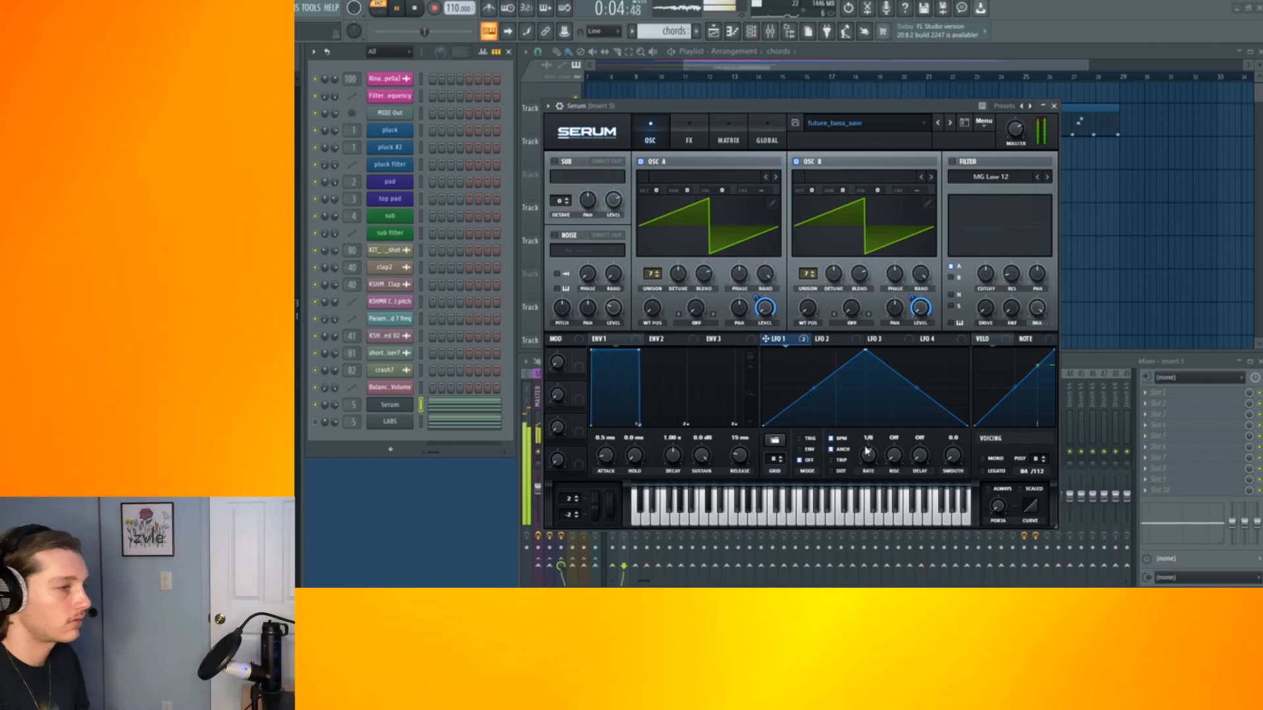
key(space)
key(Escape)
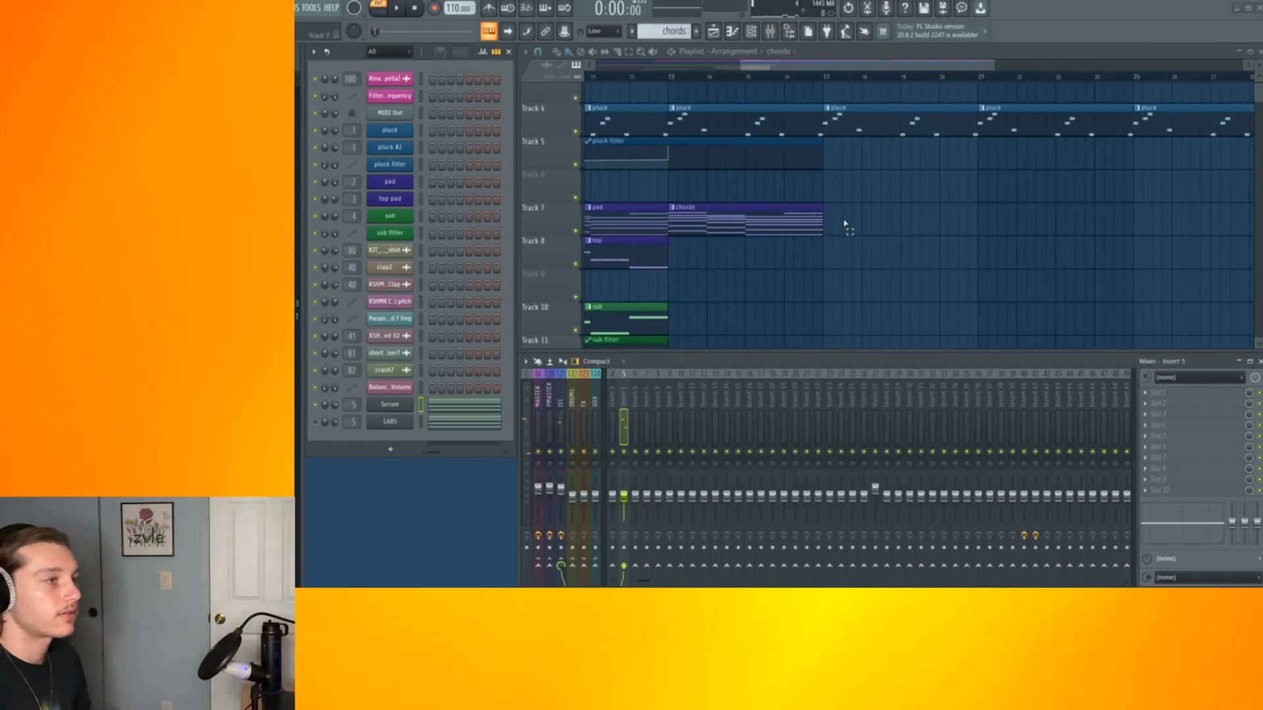
Extend the chords pattern clips across the drop section on the pad track
click(837, 210)
scroll(837, 210, down, 2)
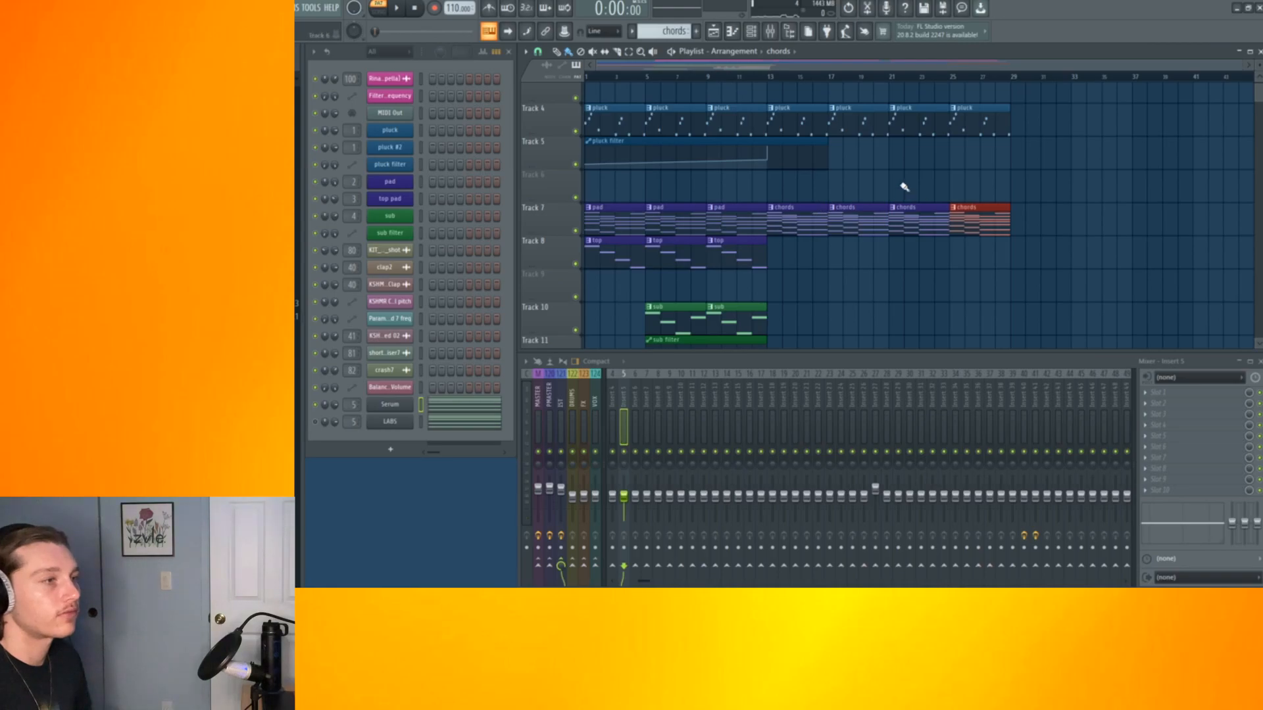
scroll(915, 204, up, 1)
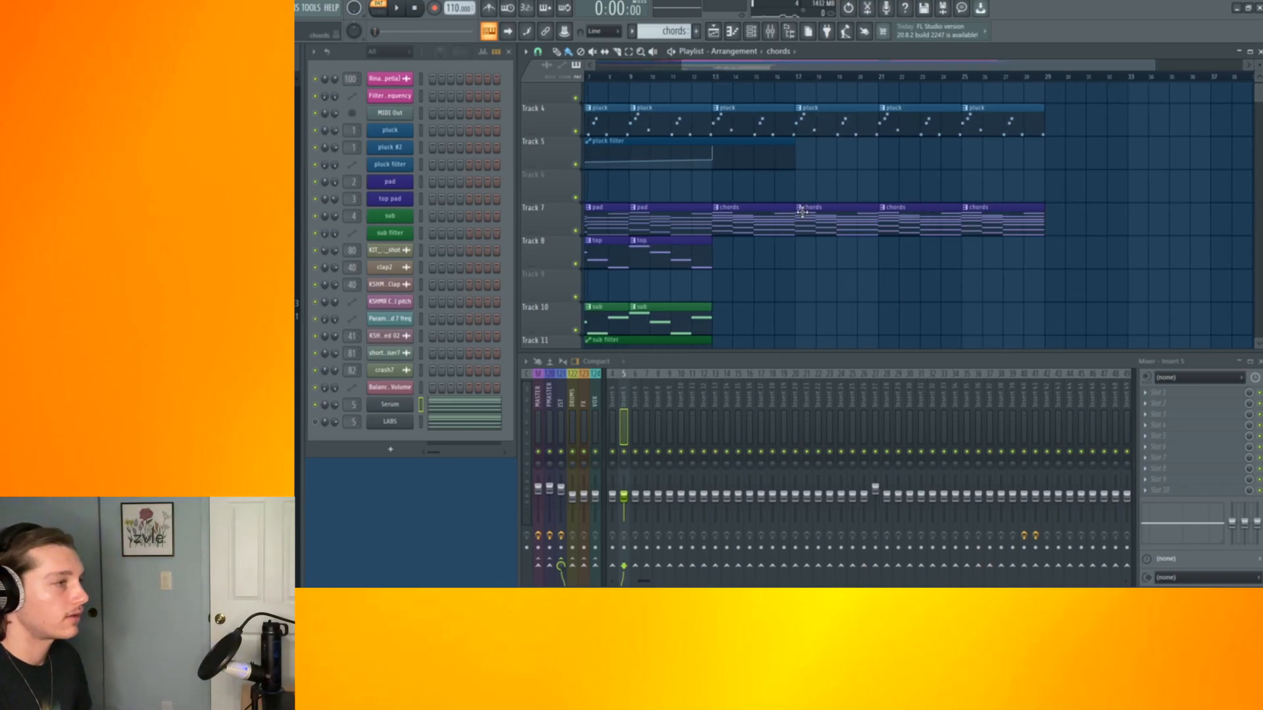
double_click(759, 227)
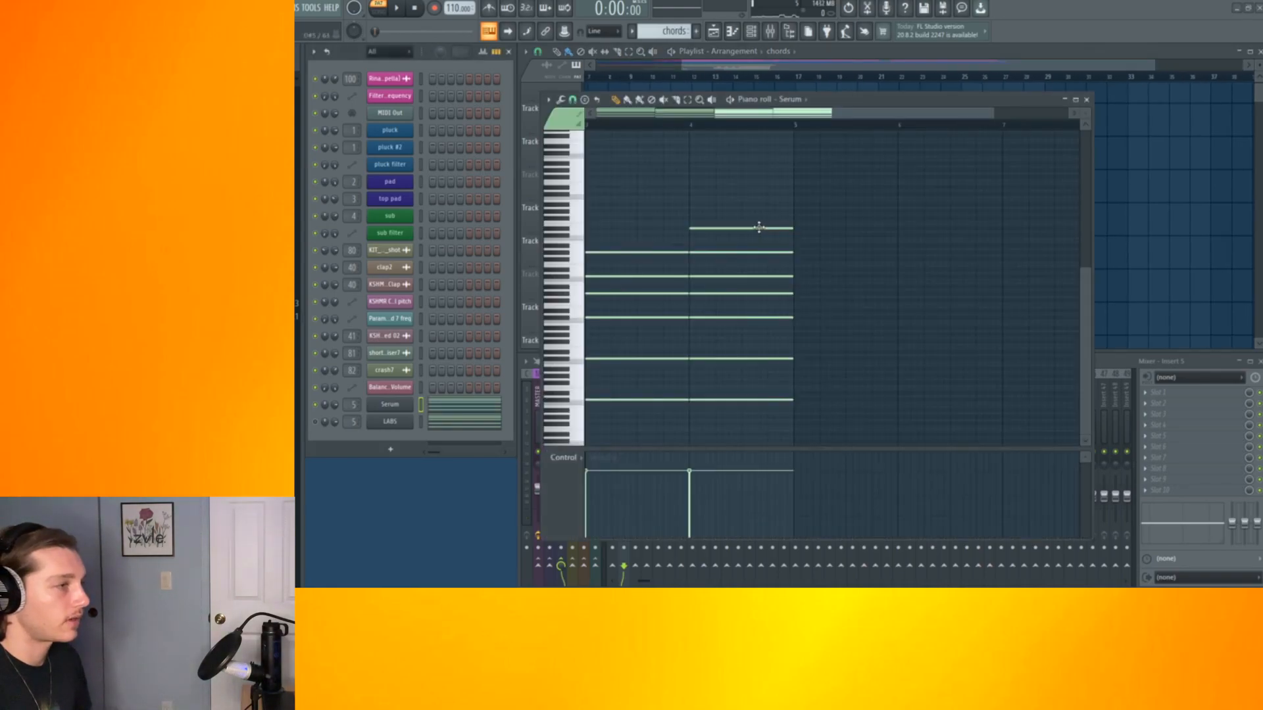
click(1086, 100)
Select a one-bar range at the drop start and create an automation clip for Serum's LFO1 rate
scroll(739, 230, up, 3)
drag(730, 81, 688, 100)
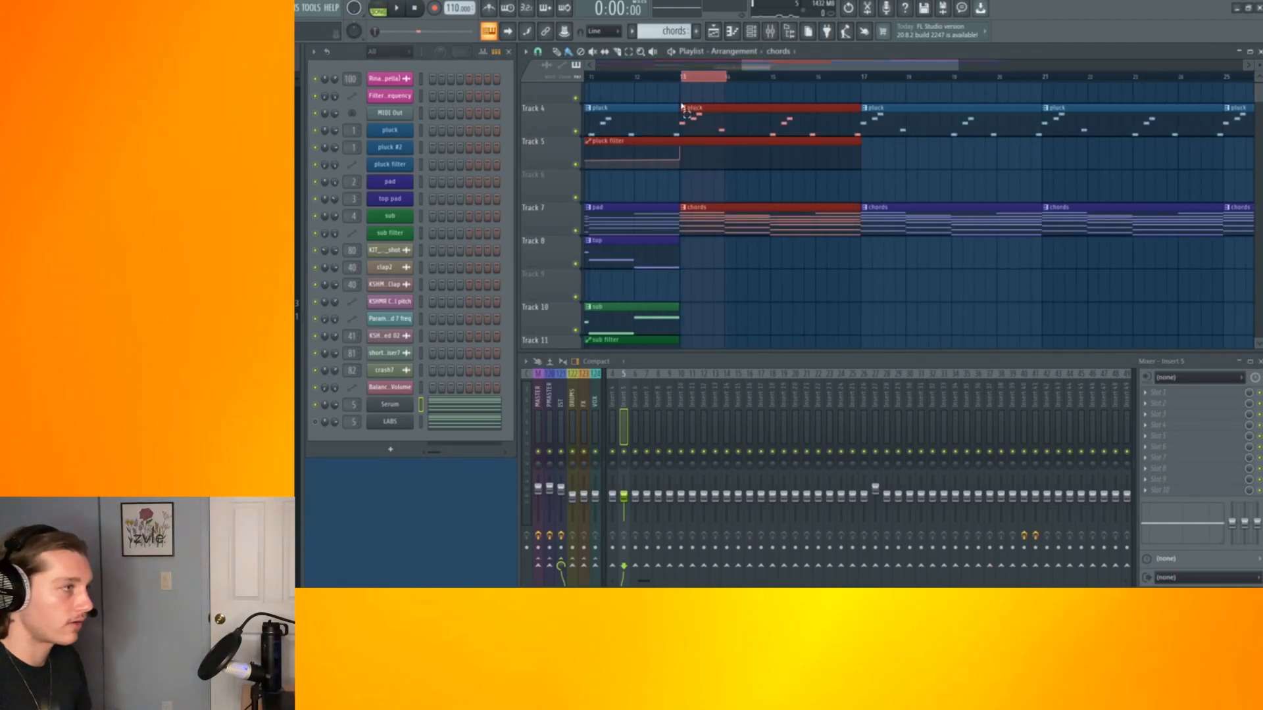
click(406, 409)
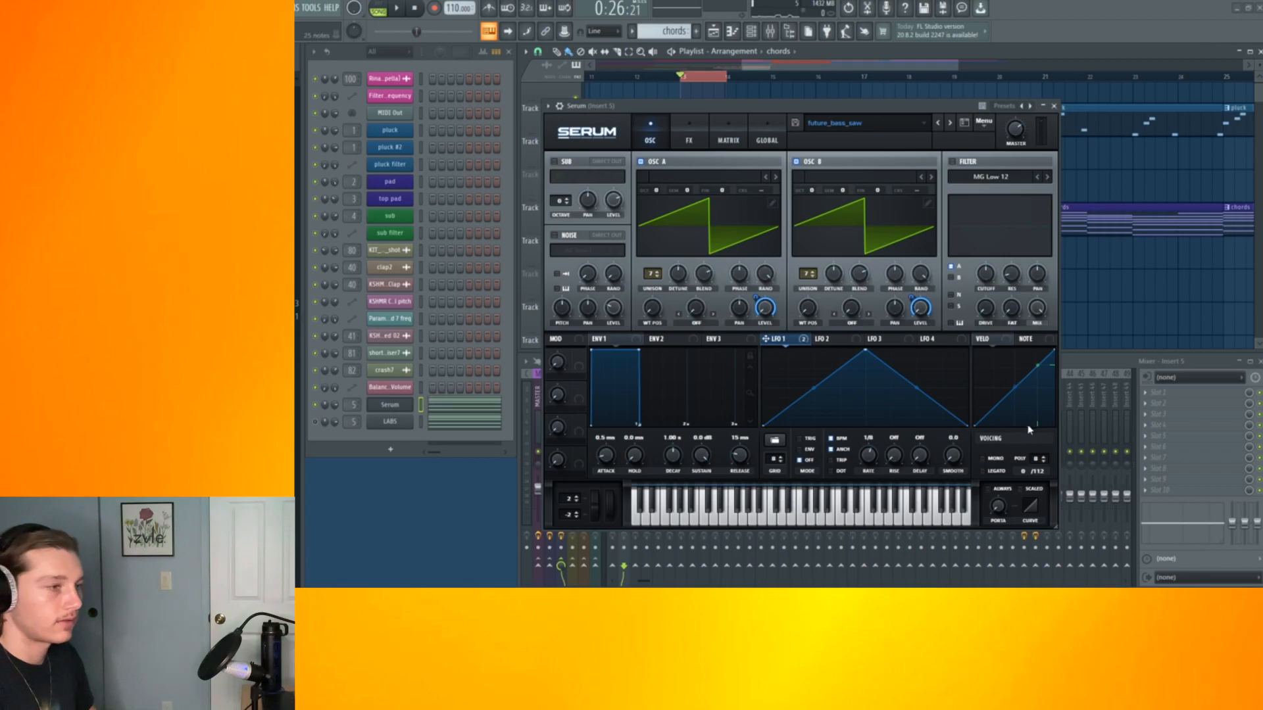
click(1053, 106)
click(310, 7)
mouse_move(369, 150)
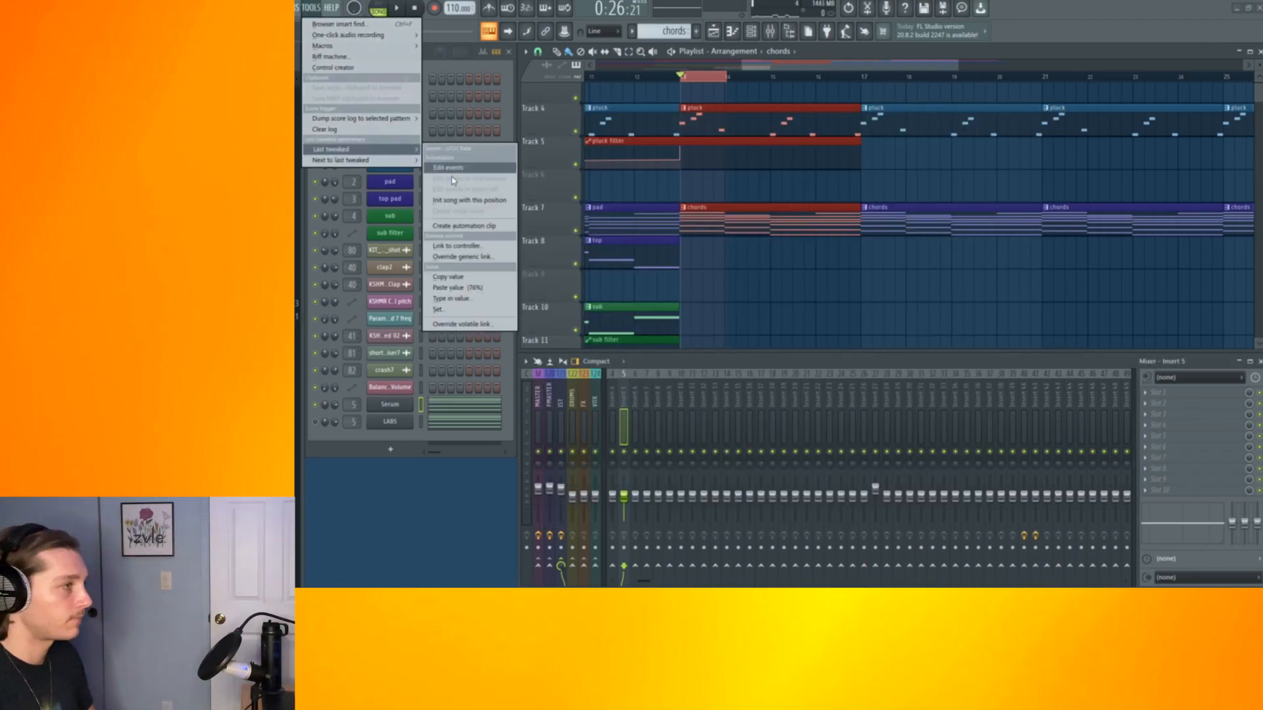
click(465, 226)
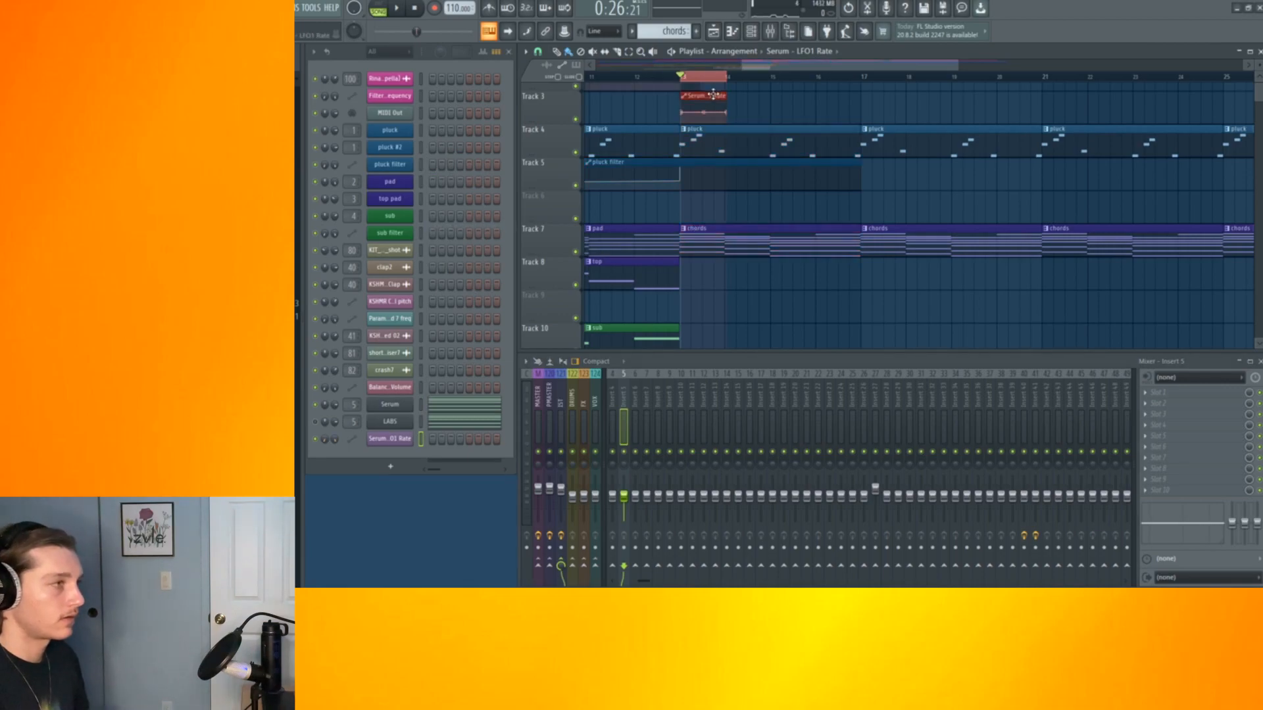
Create a second automation clip for Serum's LFO1 rate on the next track
scroll(717, 97, up, 5)
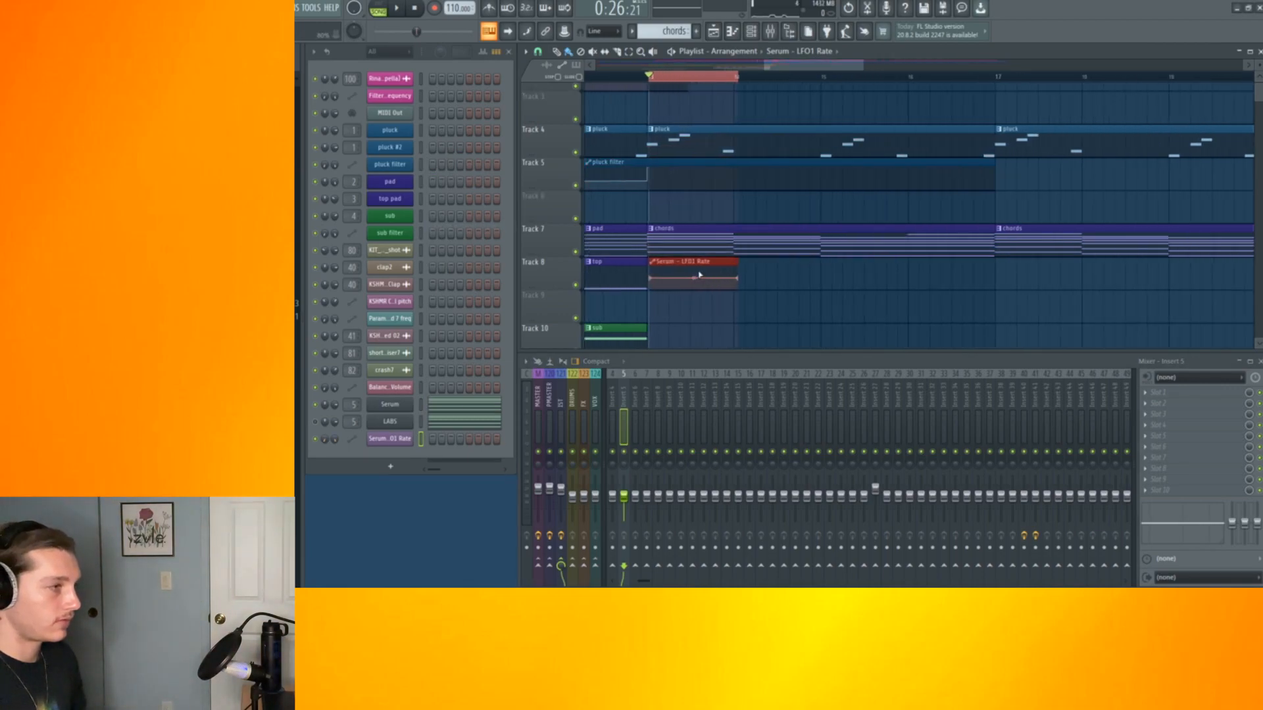
scroll(758, 189, down, 5)
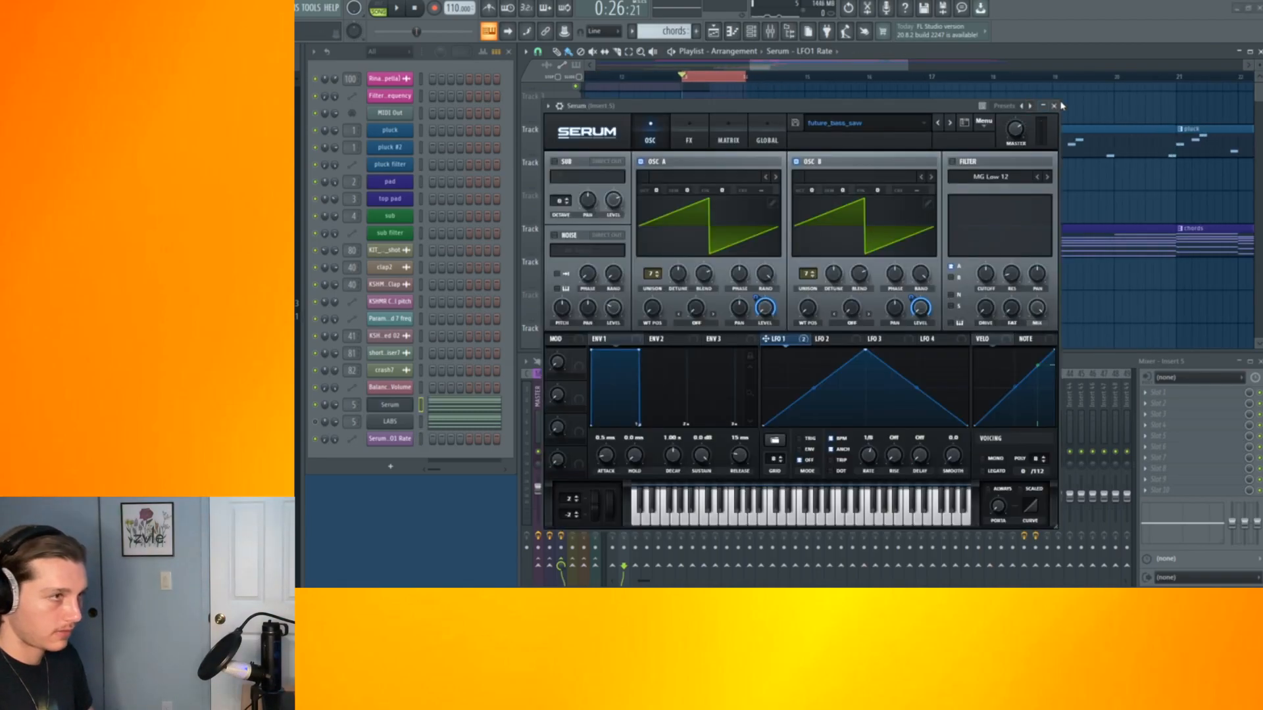
click(1055, 105)
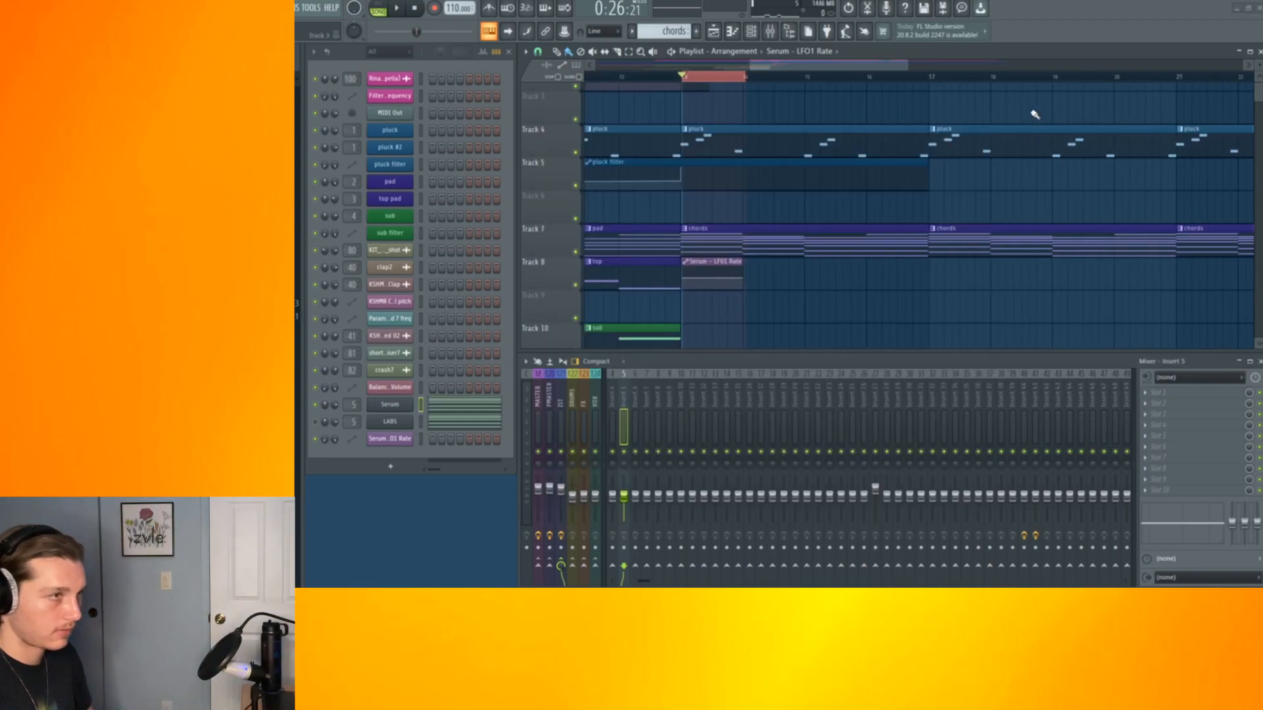
click(313, 5)
mouse_move(347, 149)
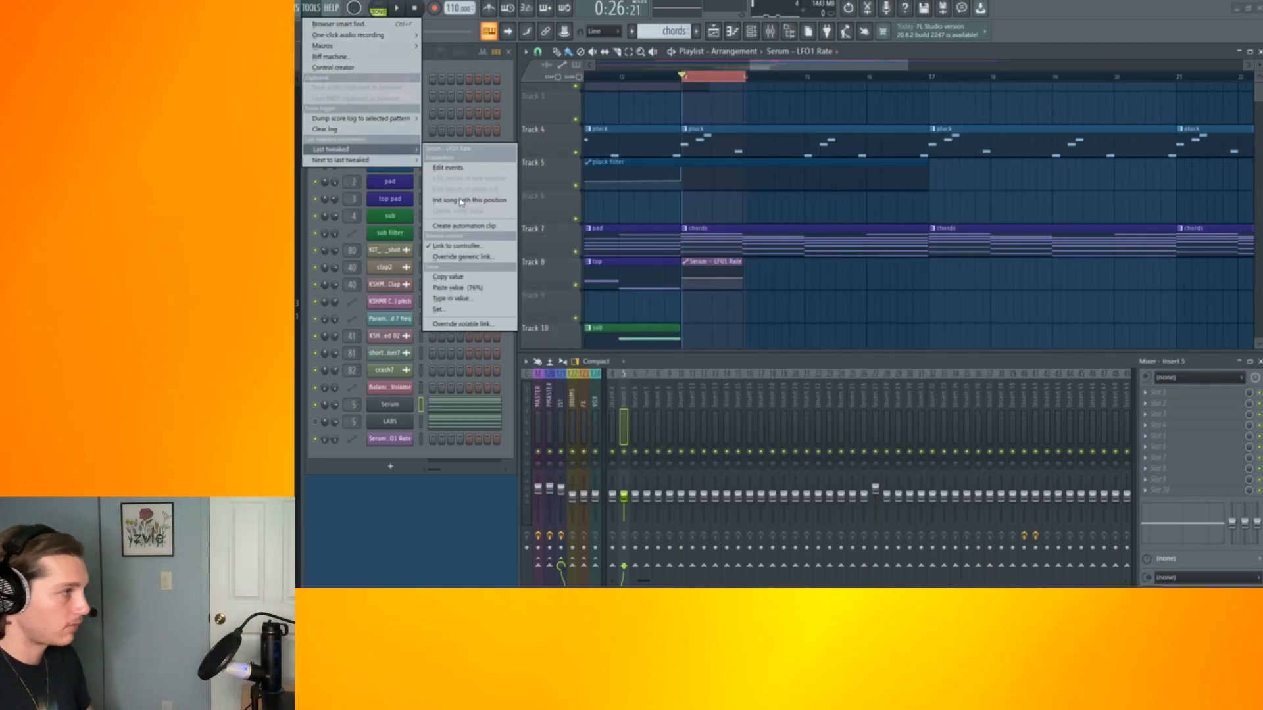
click(459, 227)
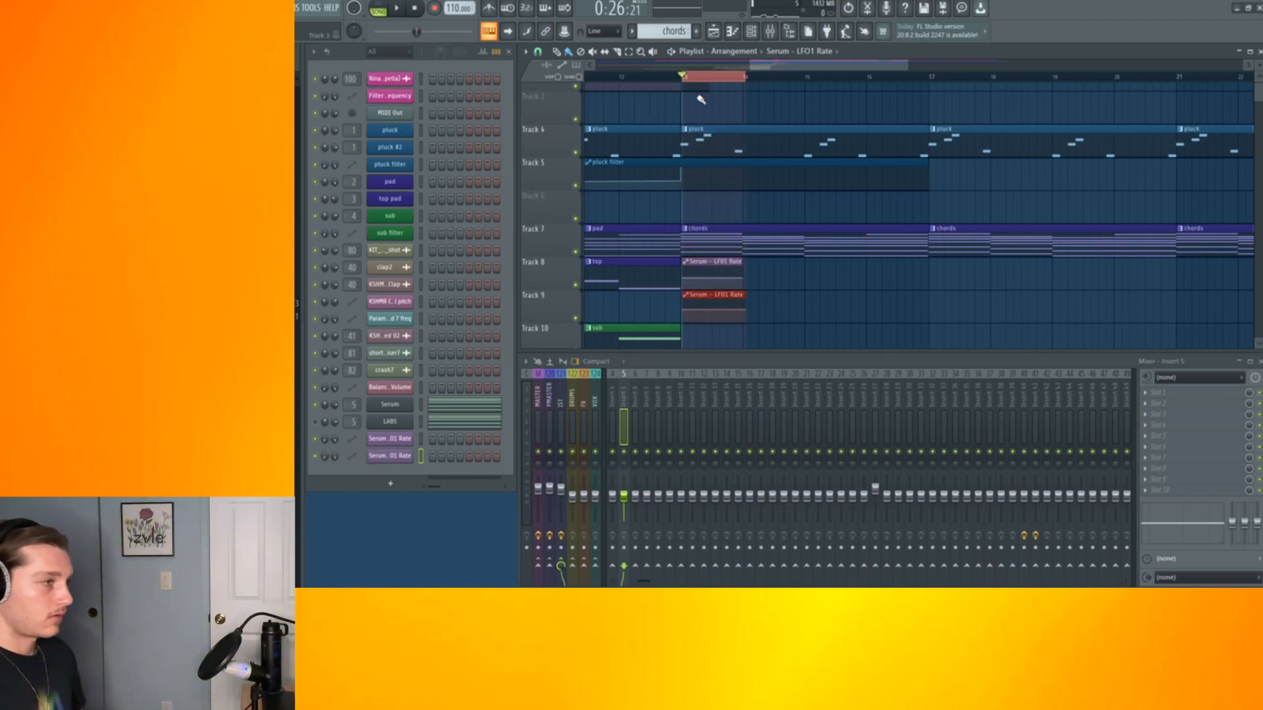
Play back the drop with the LFO rate automation and bass layers
click(394, 404)
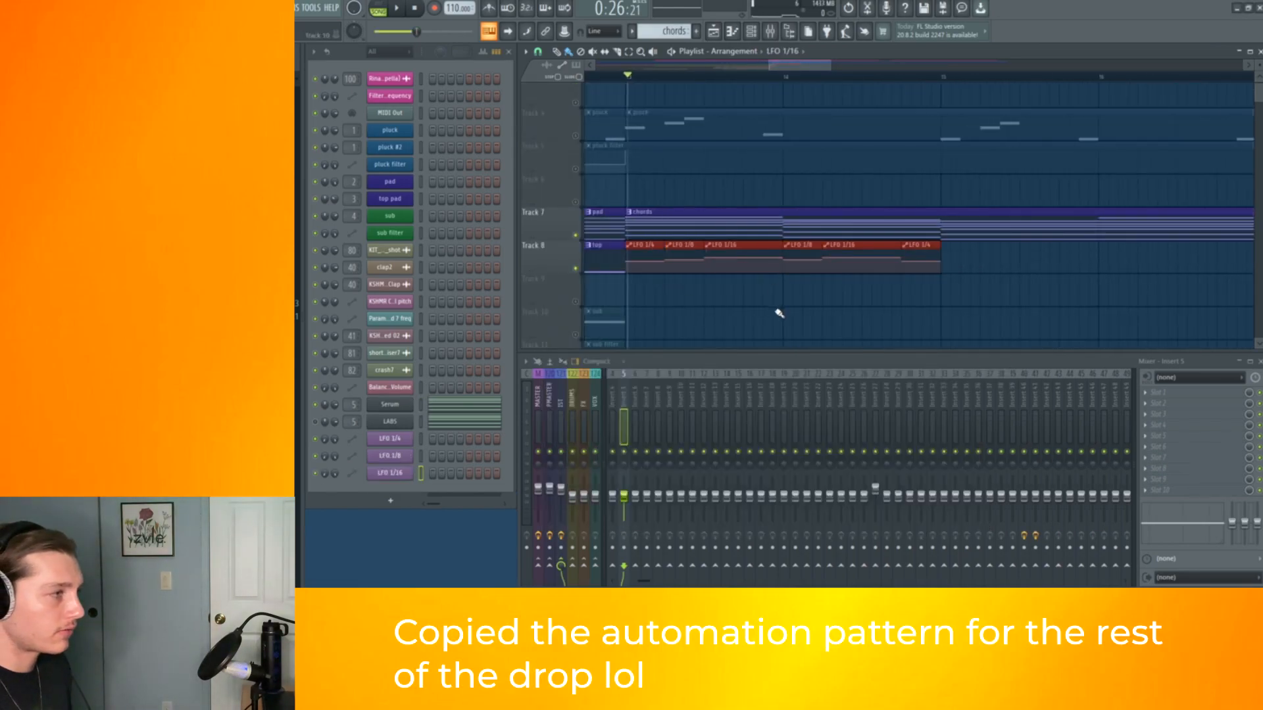
key(space)
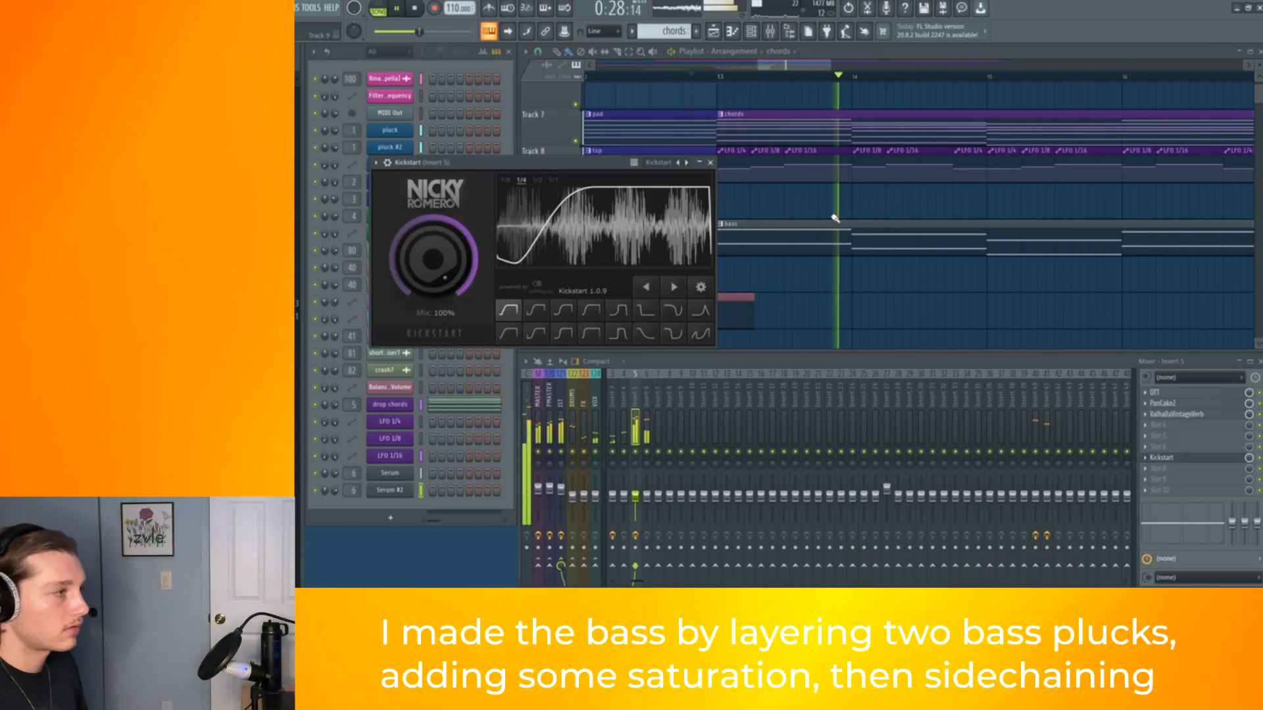
click(710, 161)
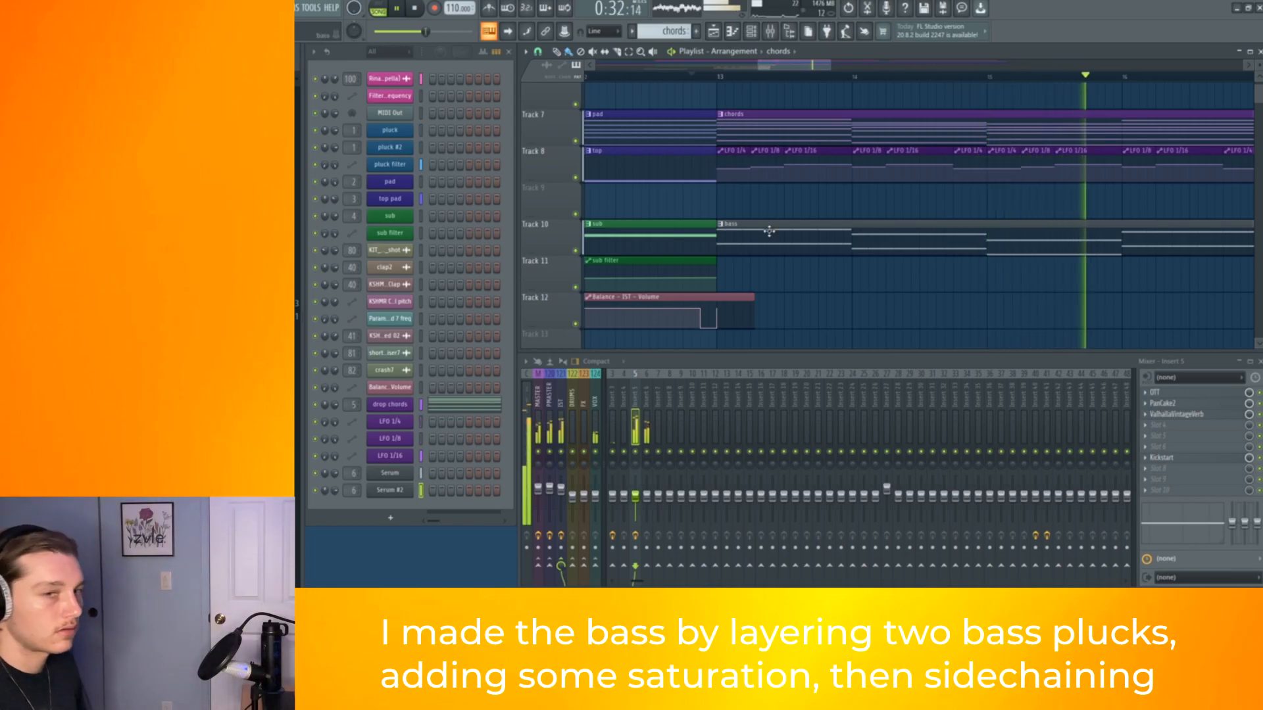
key(space)
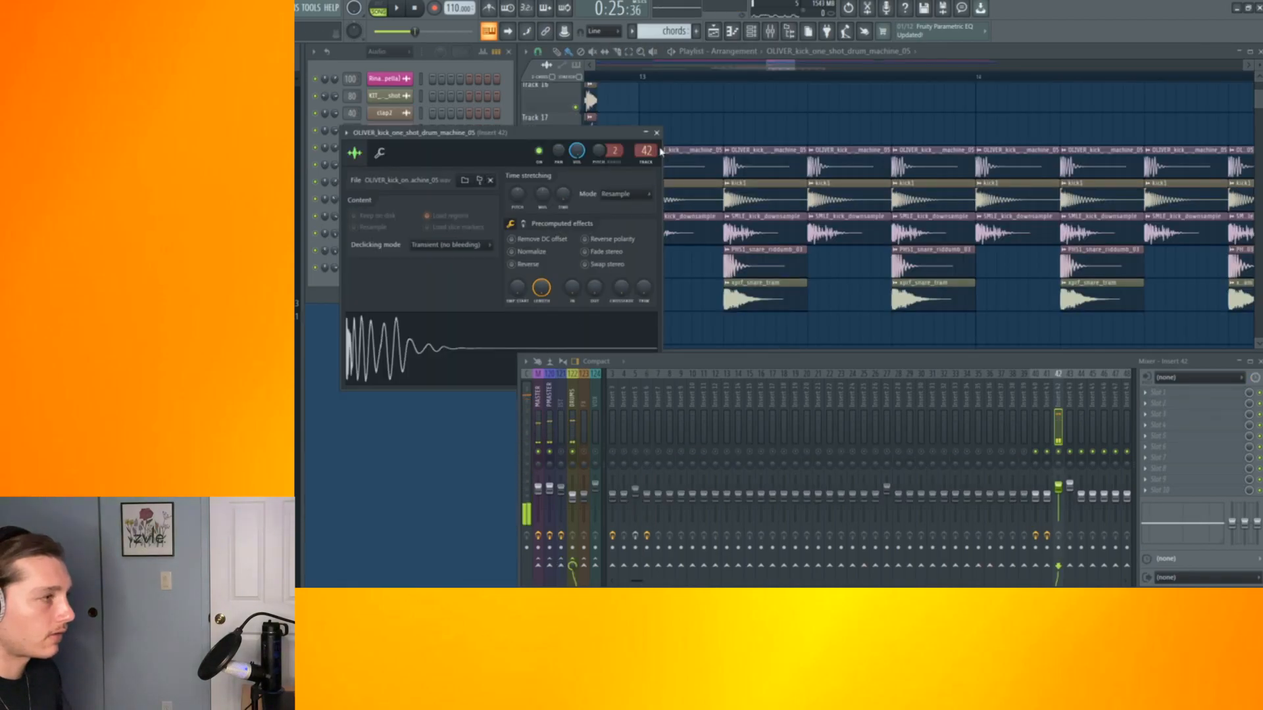
click(656, 133)
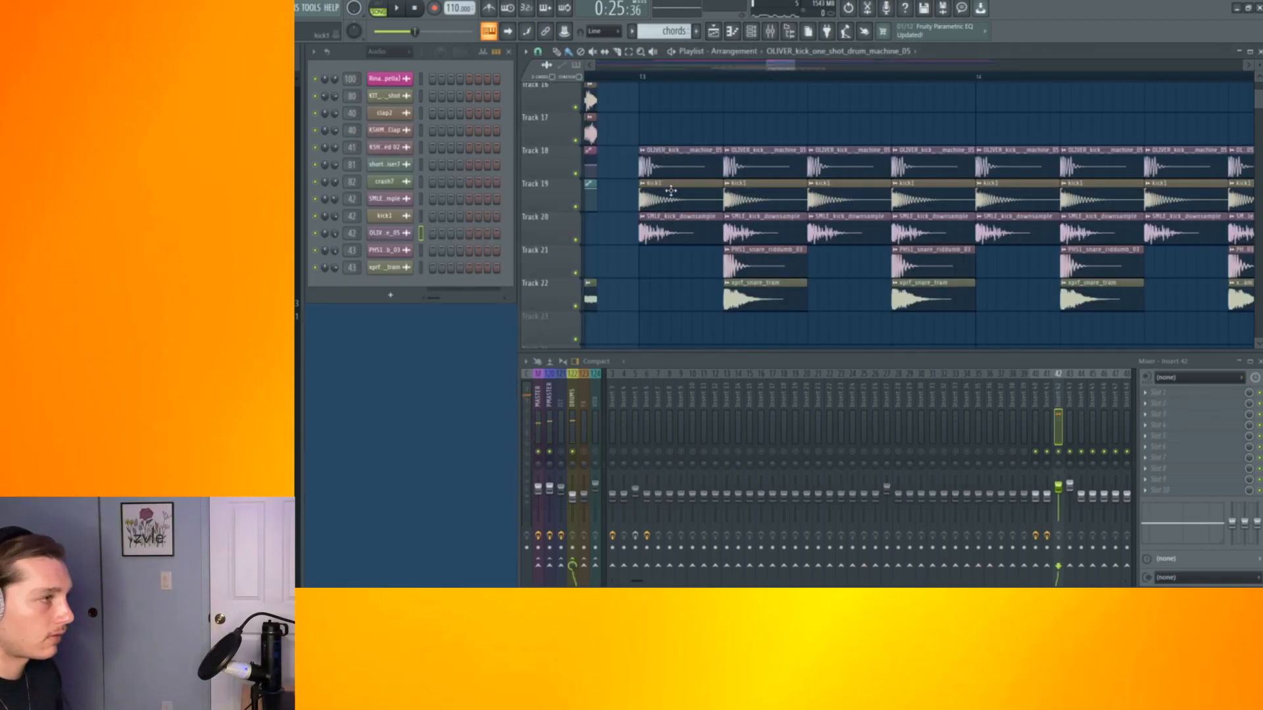
Open and inspect the sample settings of each kick and snare clip in the drum tracks
double_click(667, 189)
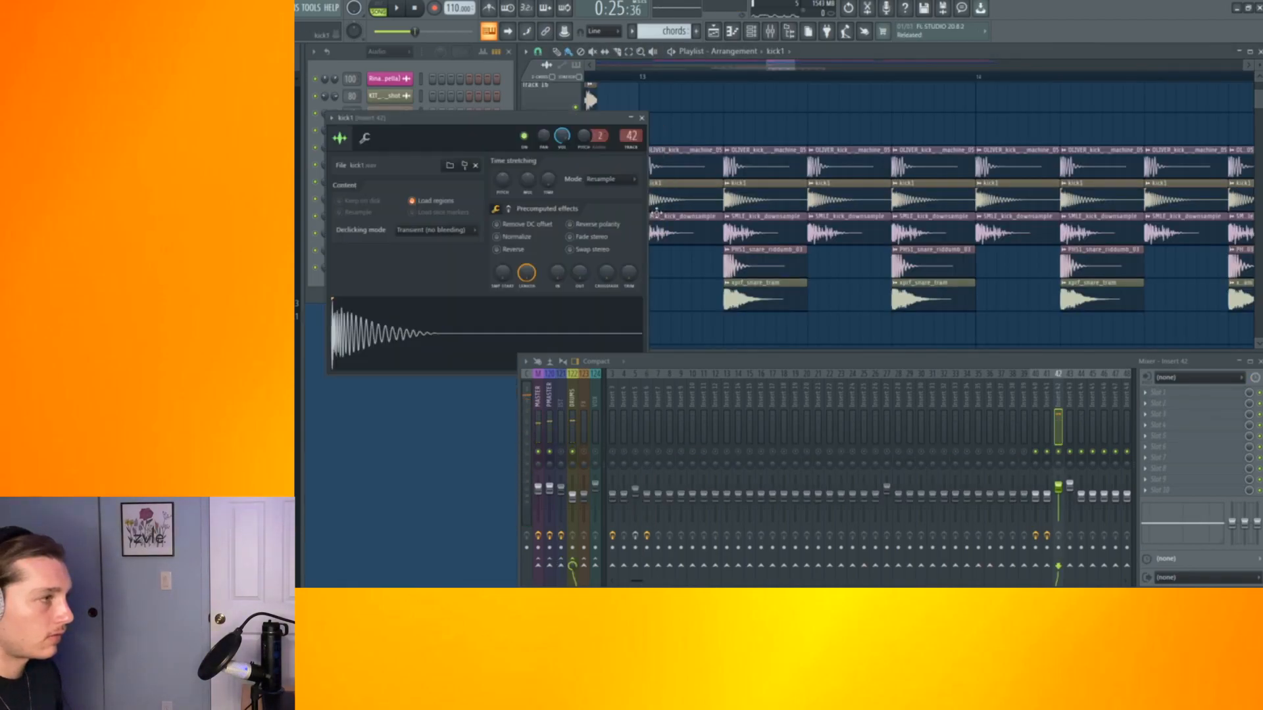
click(642, 119)
double_click(648, 236)
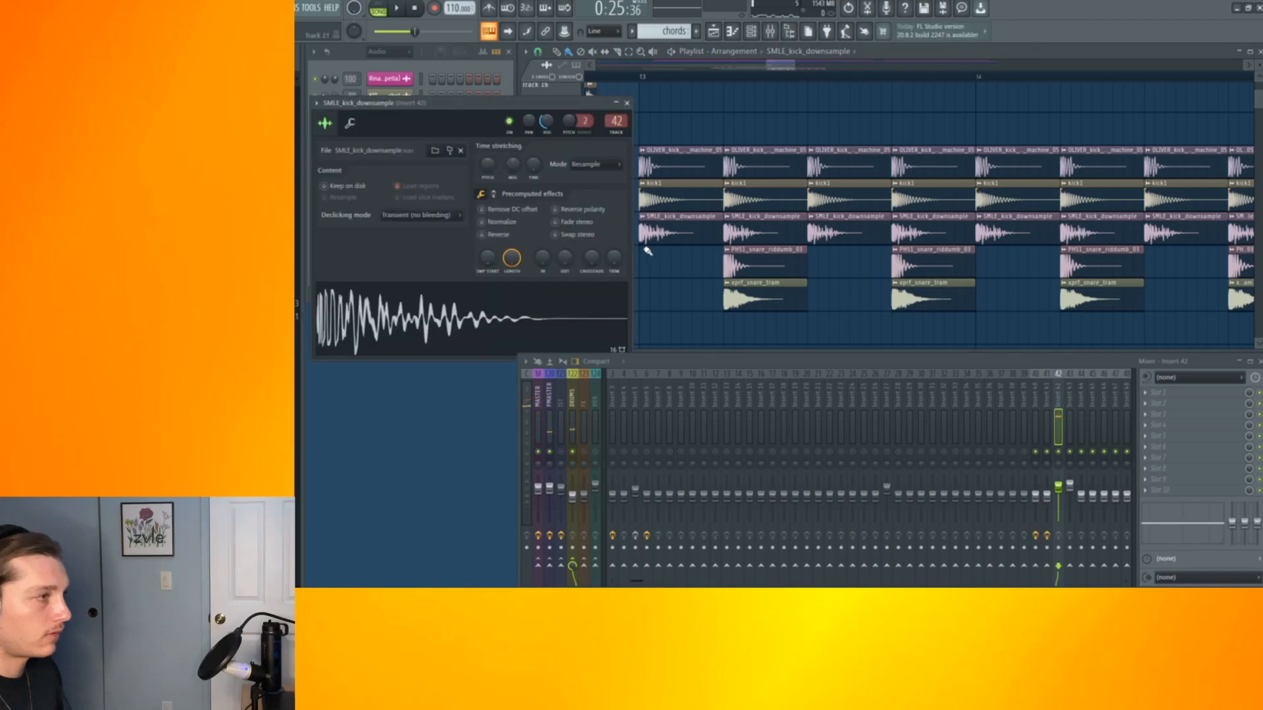
click(627, 103)
double_click(778, 261)
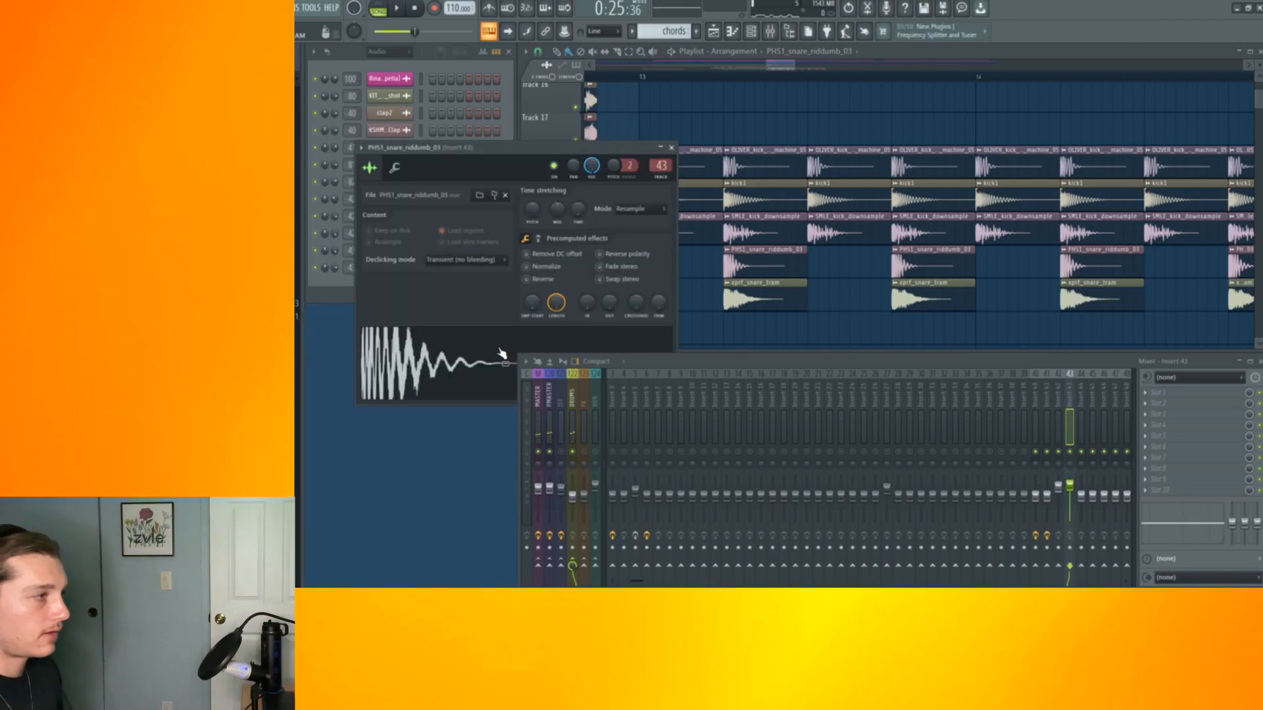
click(669, 148)
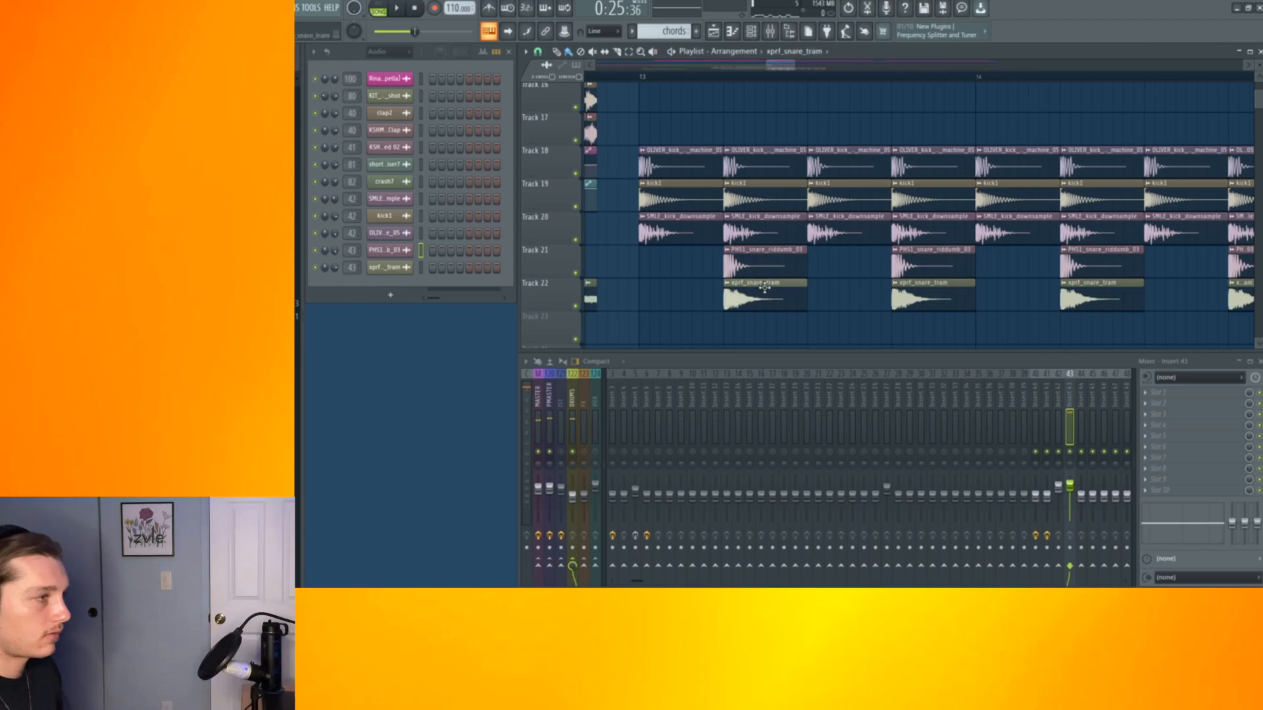
double_click(764, 287)
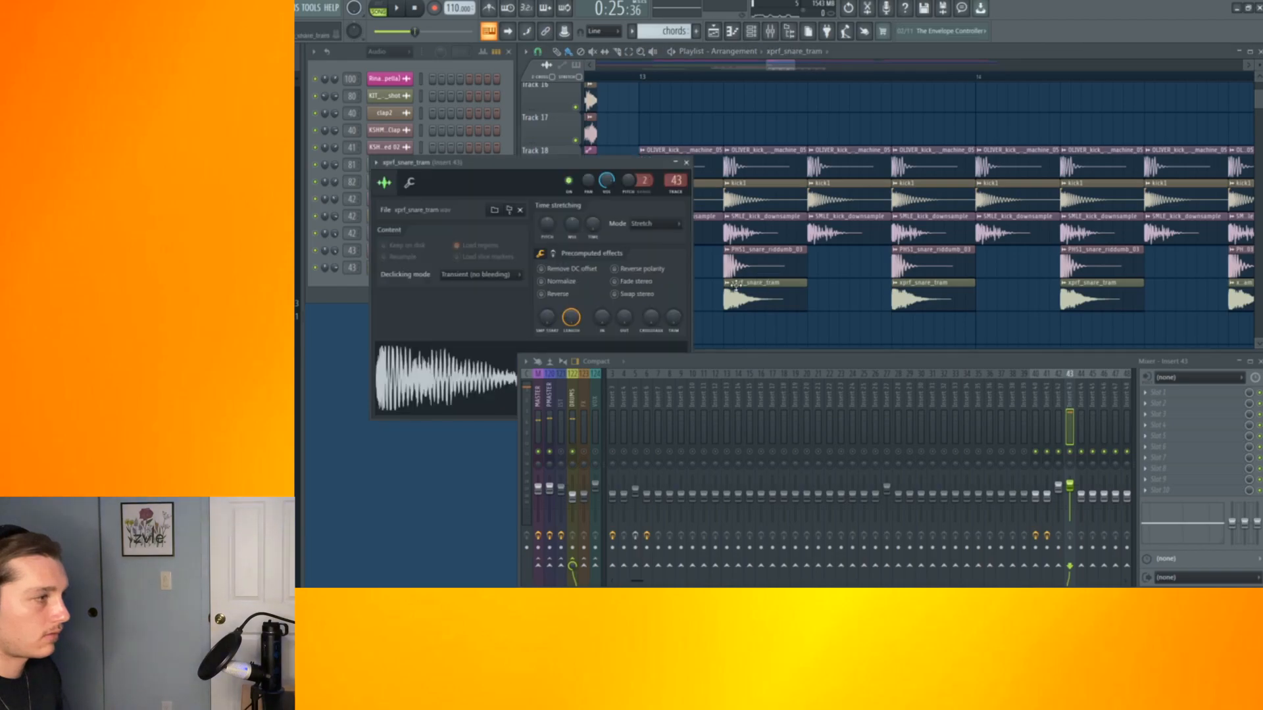
click(686, 163)
Play back the drum section of the drop from the start of the arrangement
click(642, 80)
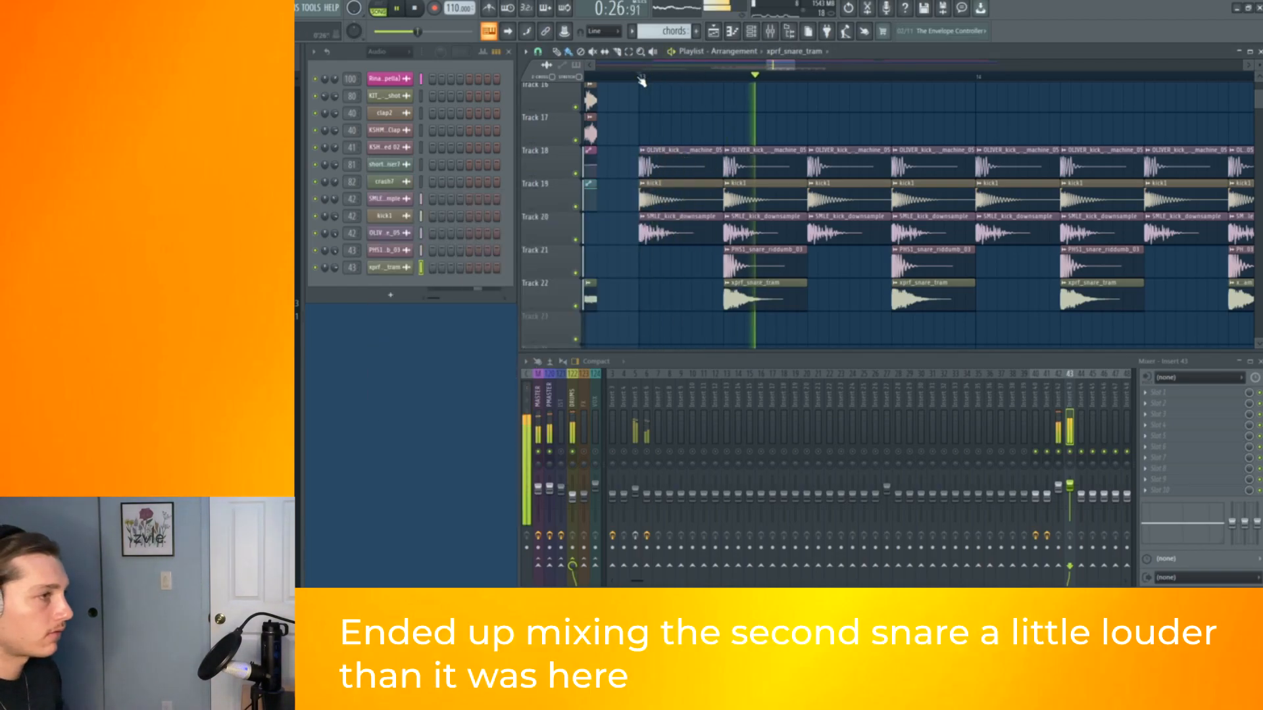
scroll(855, 180, down, 8)
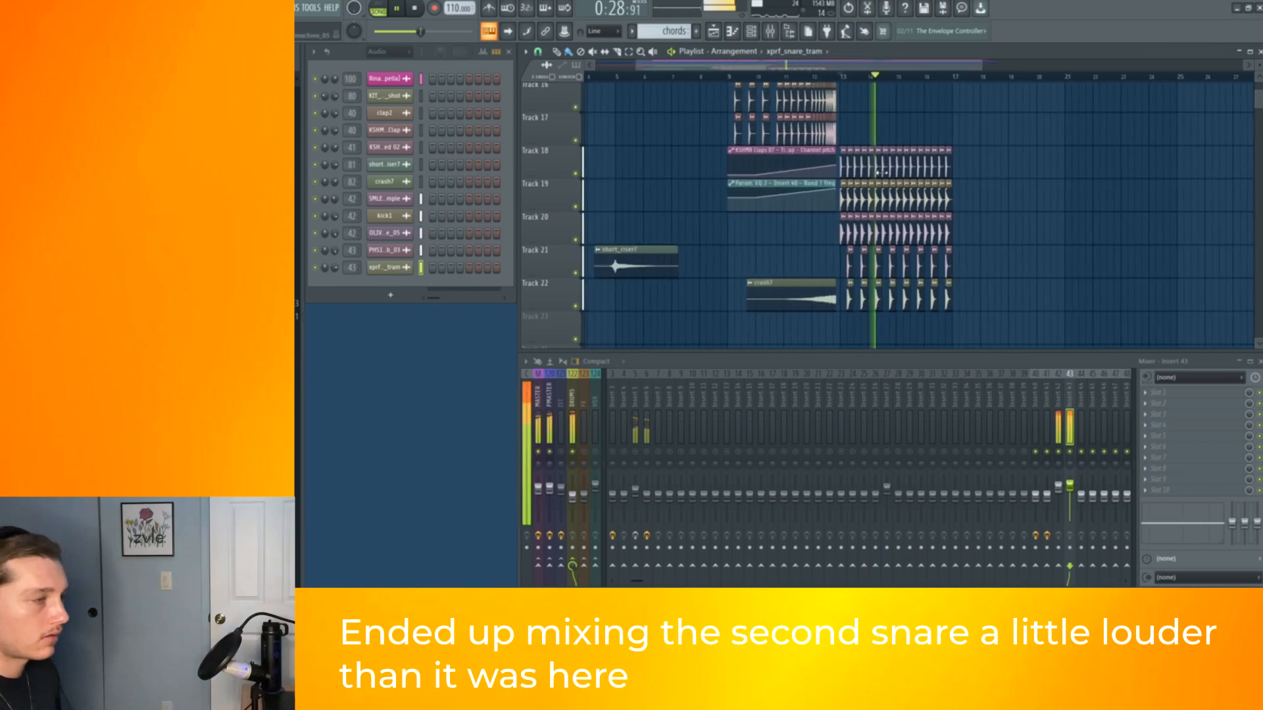
scroll(880, 168, down, 5)
key(space)
drag(967, 204, 852, 170)
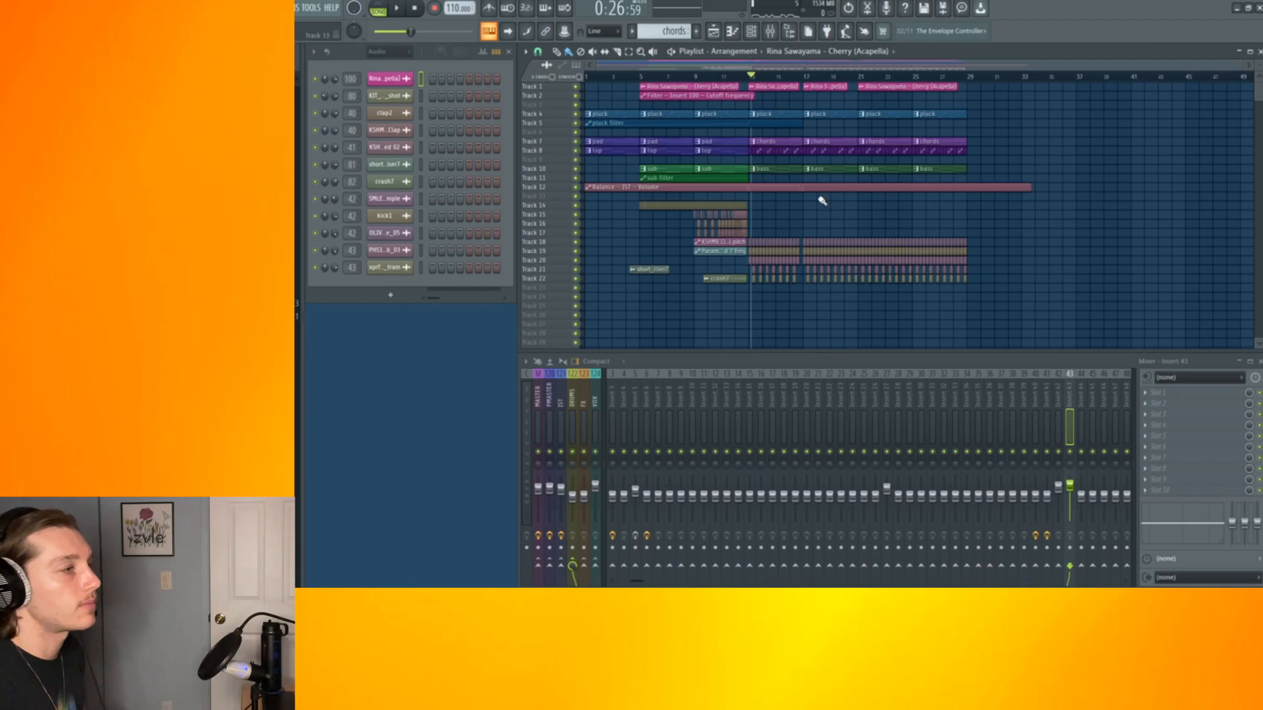
scroll(804, 206, up, 6)
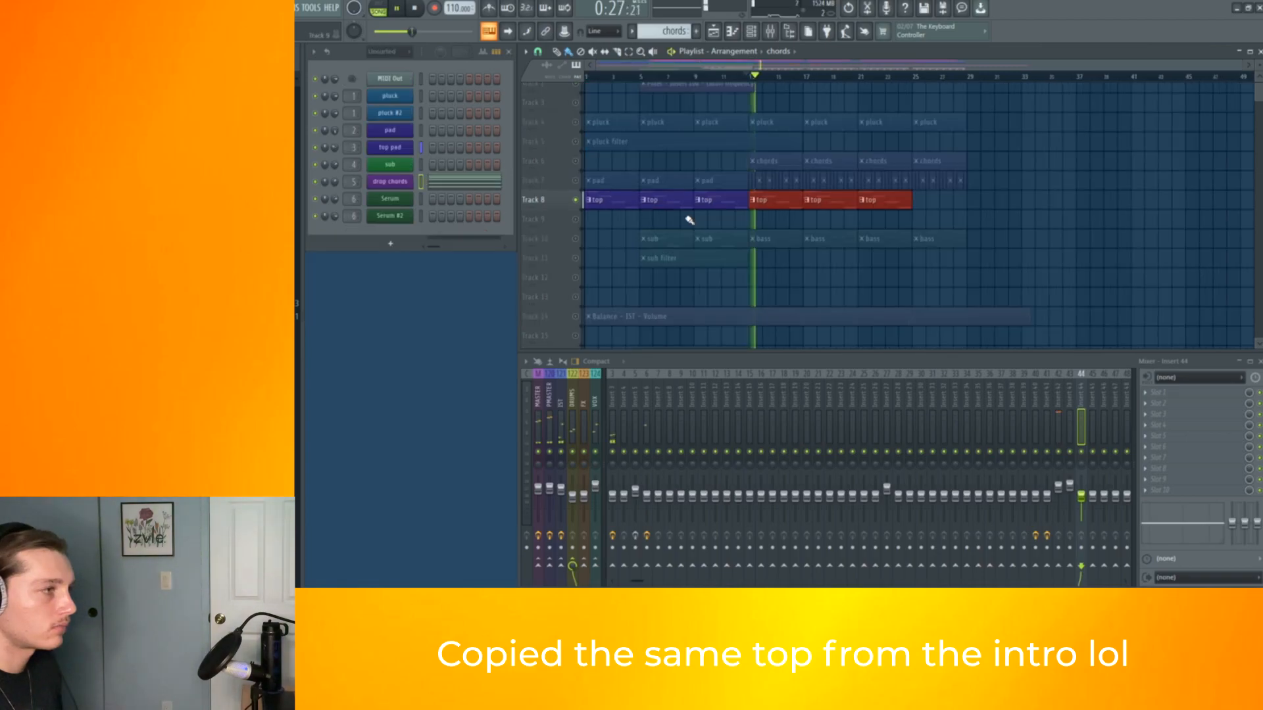
Select the top pattern clips from the intro and duplicate them into the drop on the top track
drag(879, 216, 746, 191)
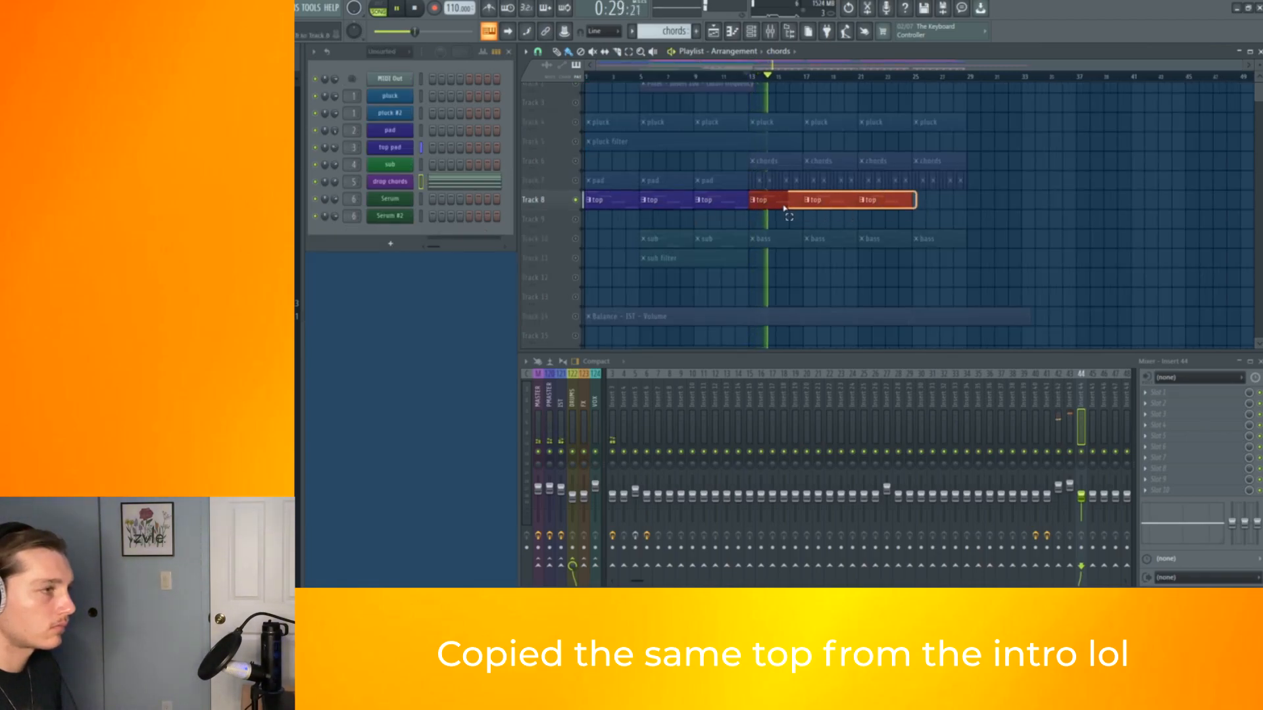
key(ctrl+b)
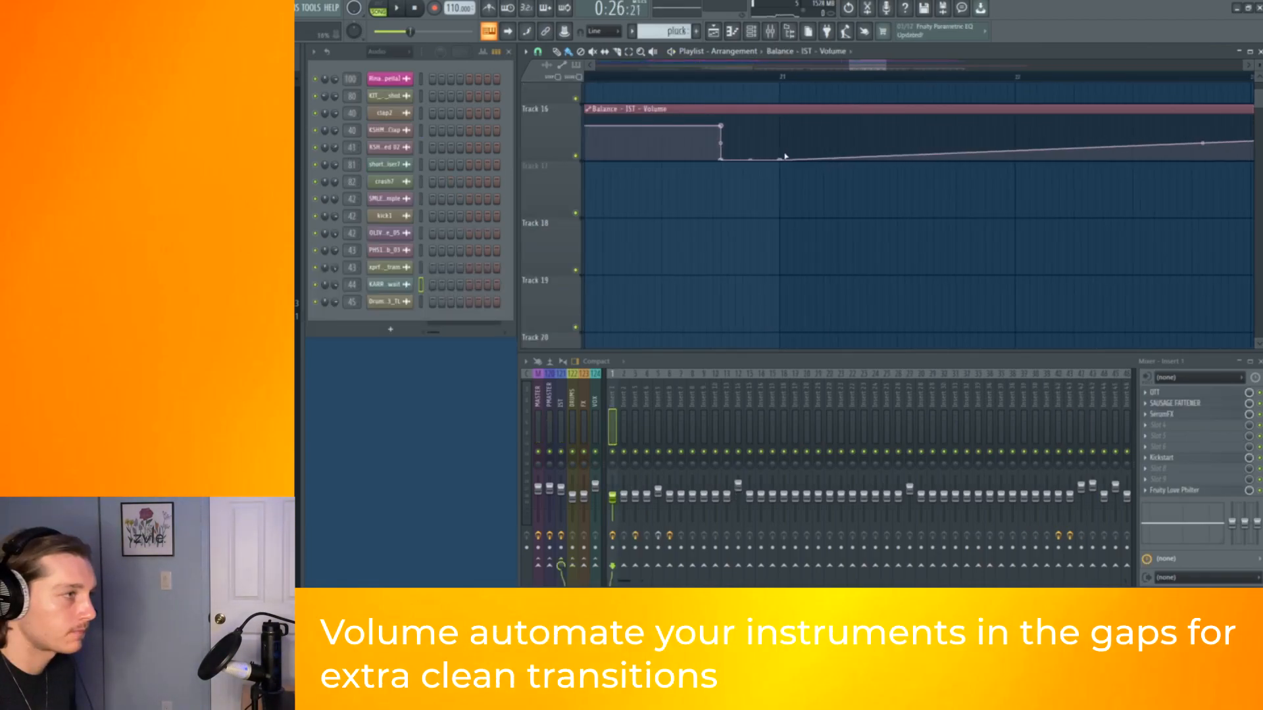
drag(784, 156, 781, 126)
right_click(781, 126)
click(803, 317)
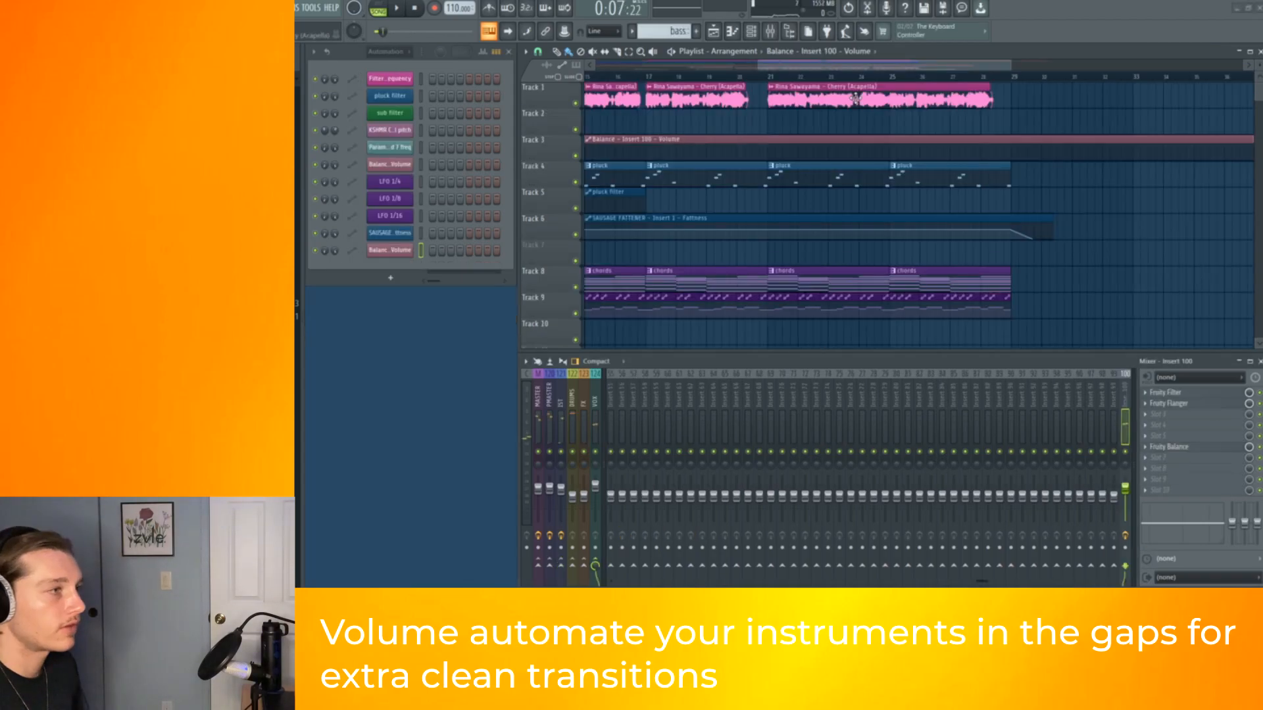
Review the chopped vocal clips across the arrangement and open the Little AlterBoy plugin on the vocal insert
scroll(853, 97, down, 2)
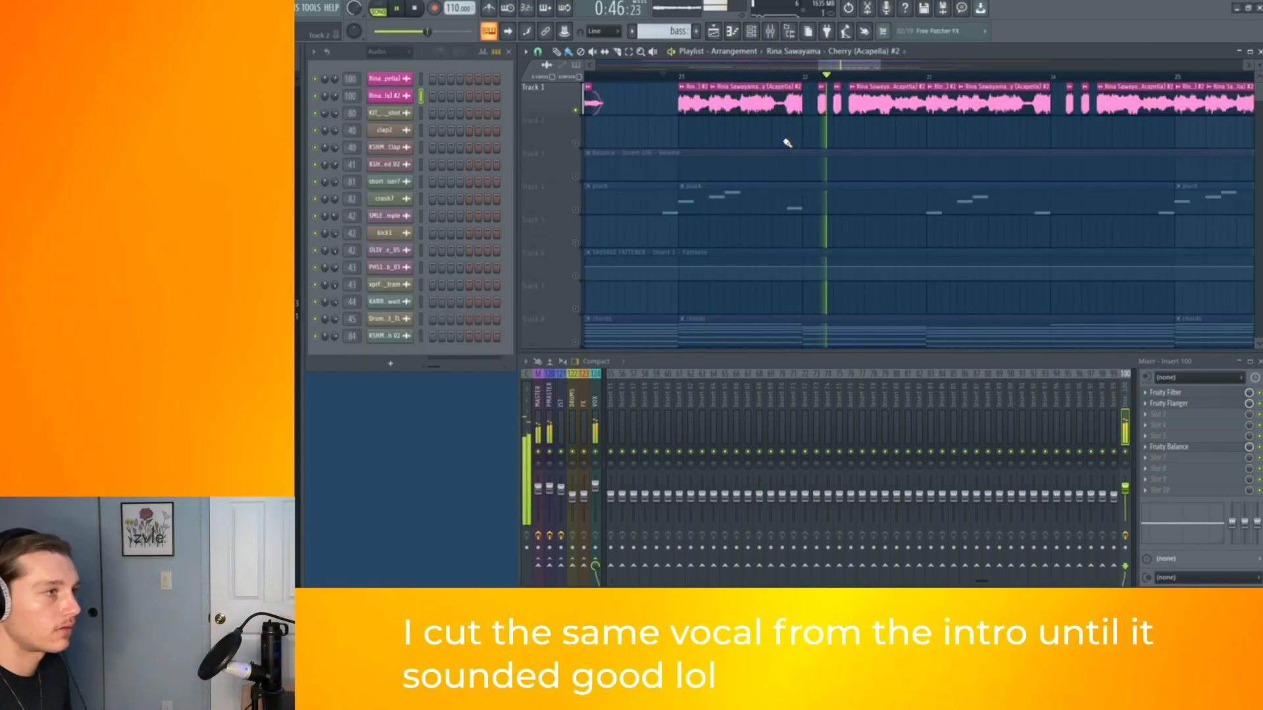
scroll(854, 122, down, 4)
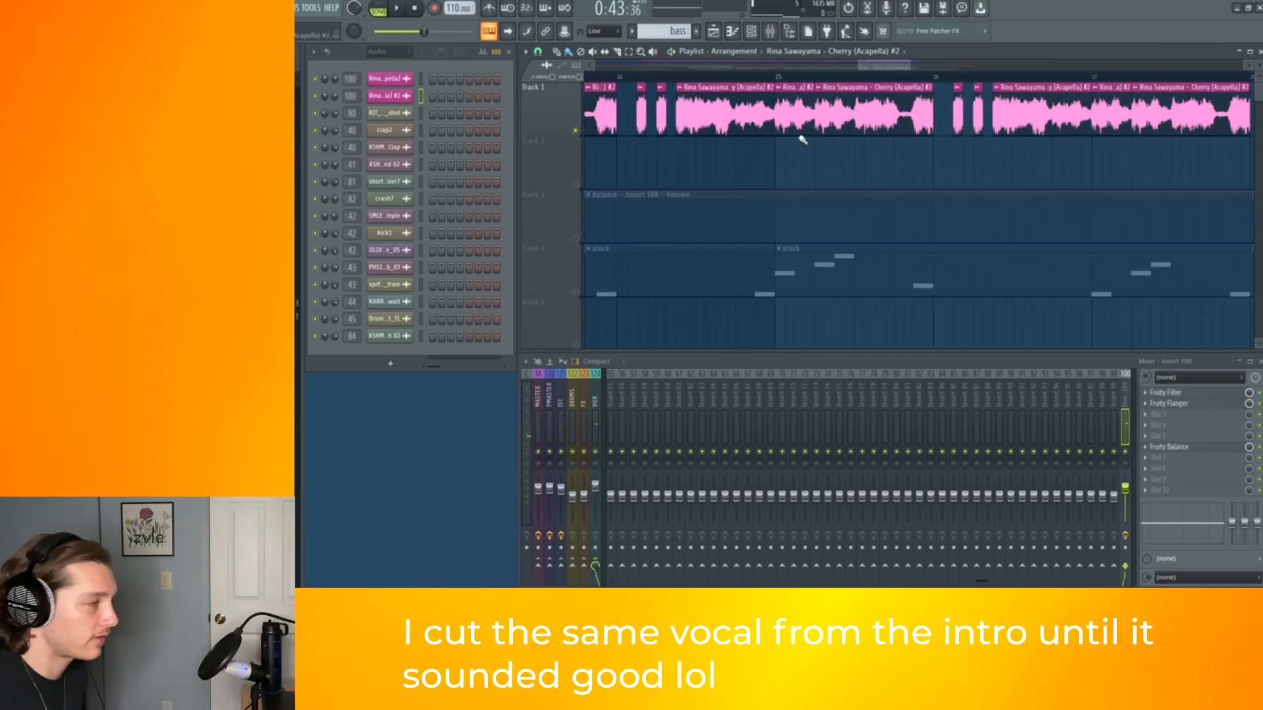
scroll(802, 139, down, 2)
scroll(761, 162, down, 3)
scroll(747, 171, up, 5)
scroll(739, 132, up, 3)
scroll(735, 105, up, 2)
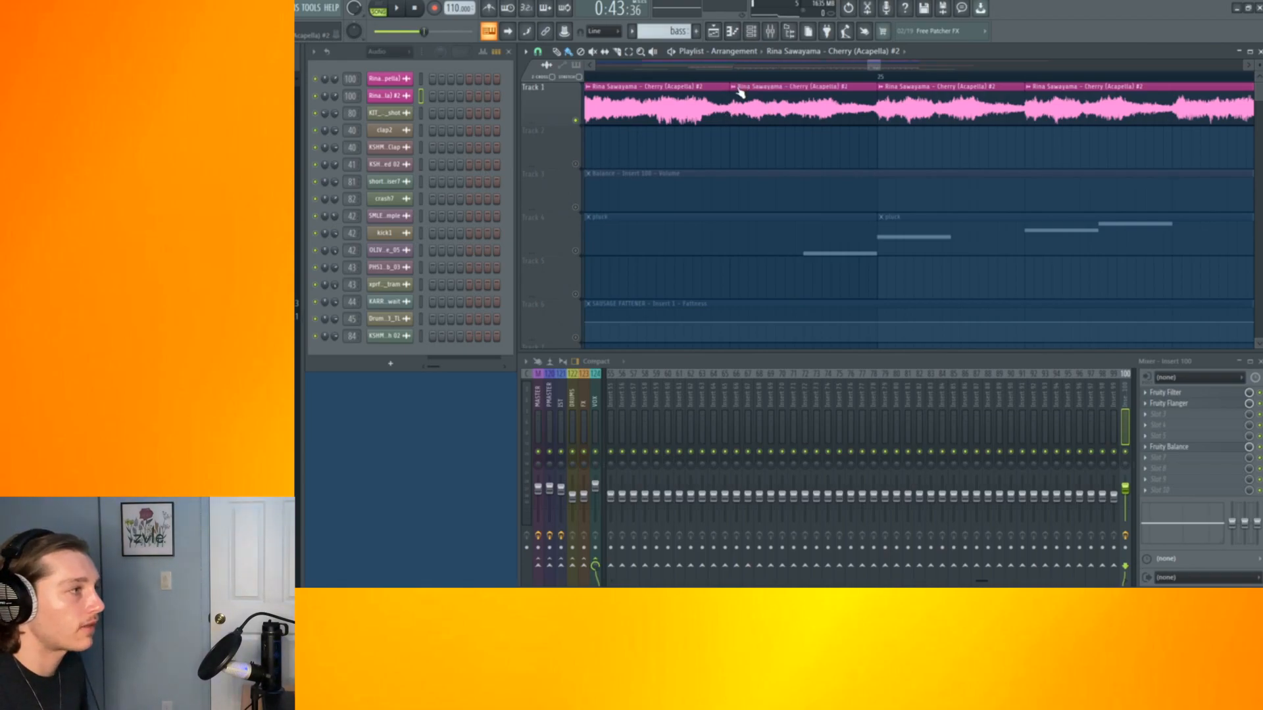
click(740, 91)
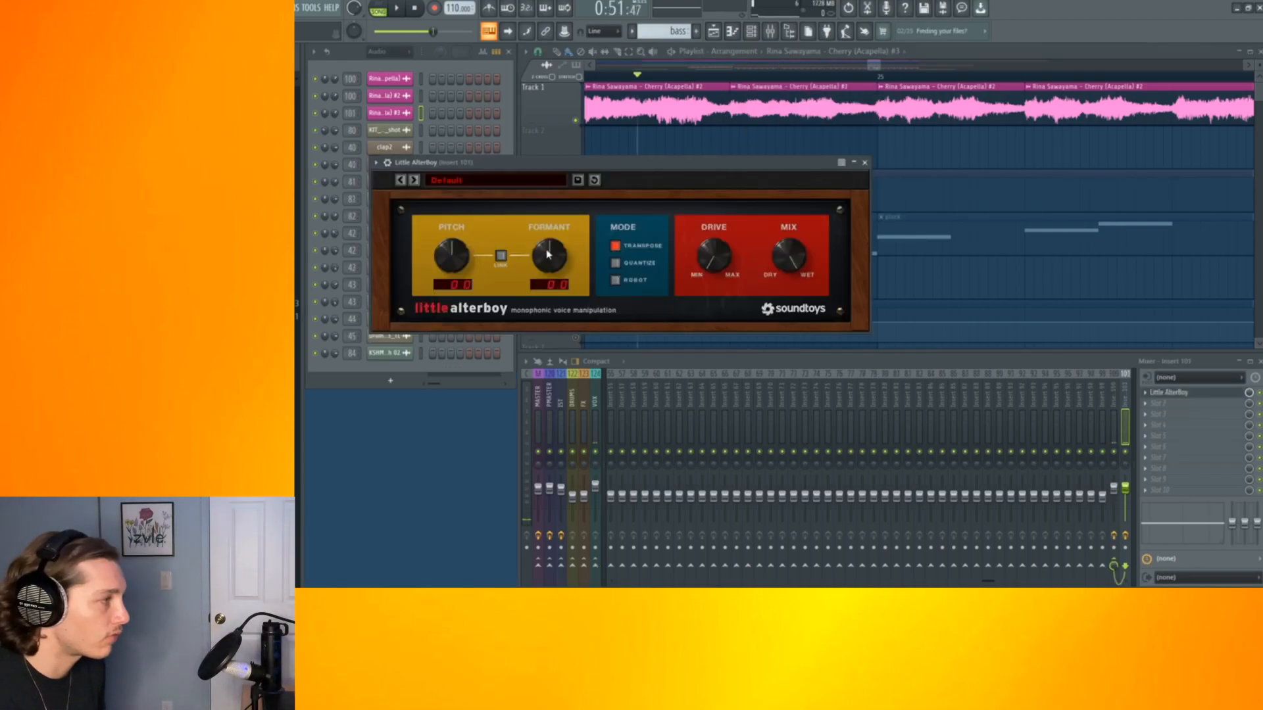